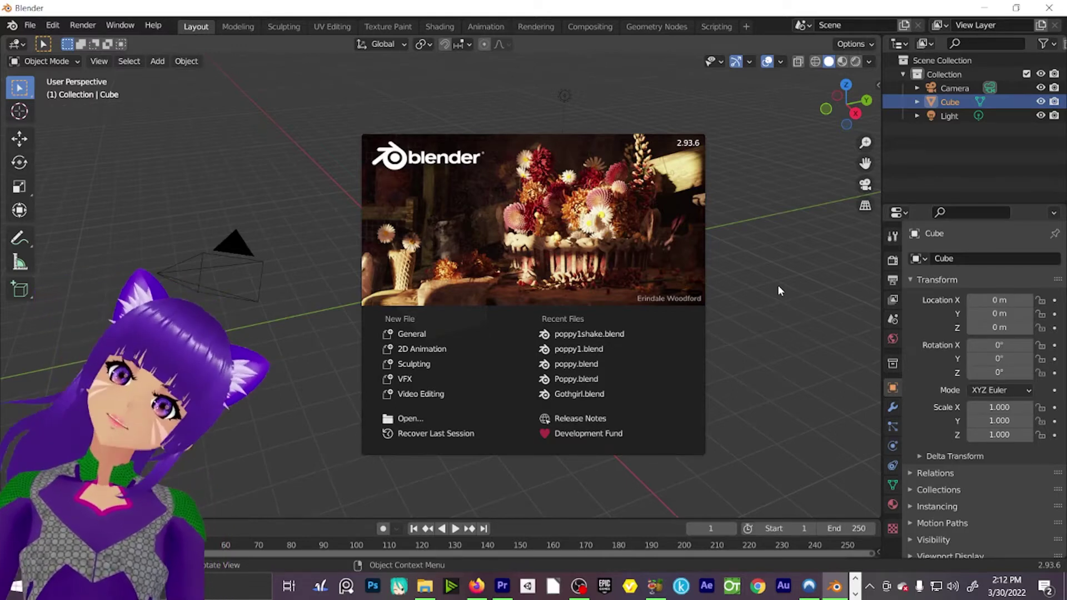
# Step: Switch from Blender to the browser showing the blender_mmd_uuunyaa_tools GitHub page
pyautogui.click(476, 586)
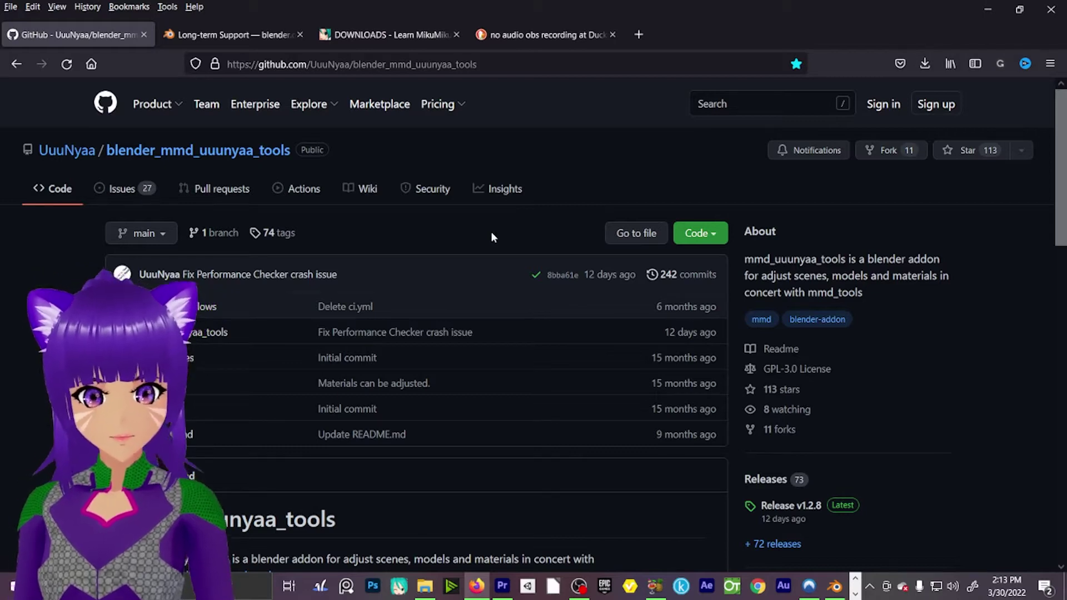
# Step: Scroll through the blender_mmd_uuunyaa_tools README on GitHub
pyautogui.scroll(-4, 358, 317)
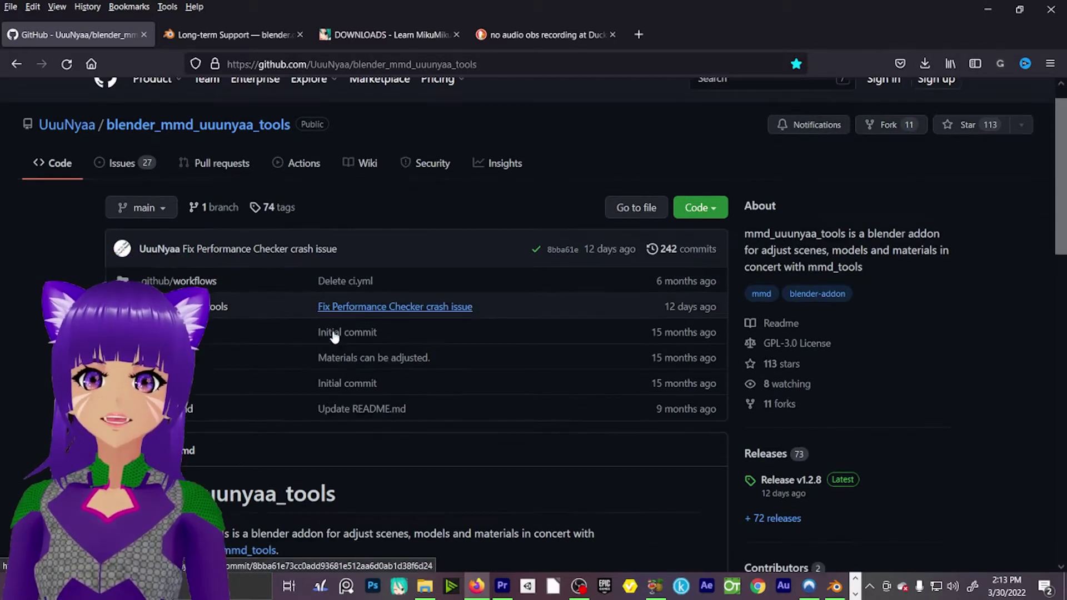
pyautogui.scroll(-2, 500, 369)
pyautogui.scroll(4, 508, 281)
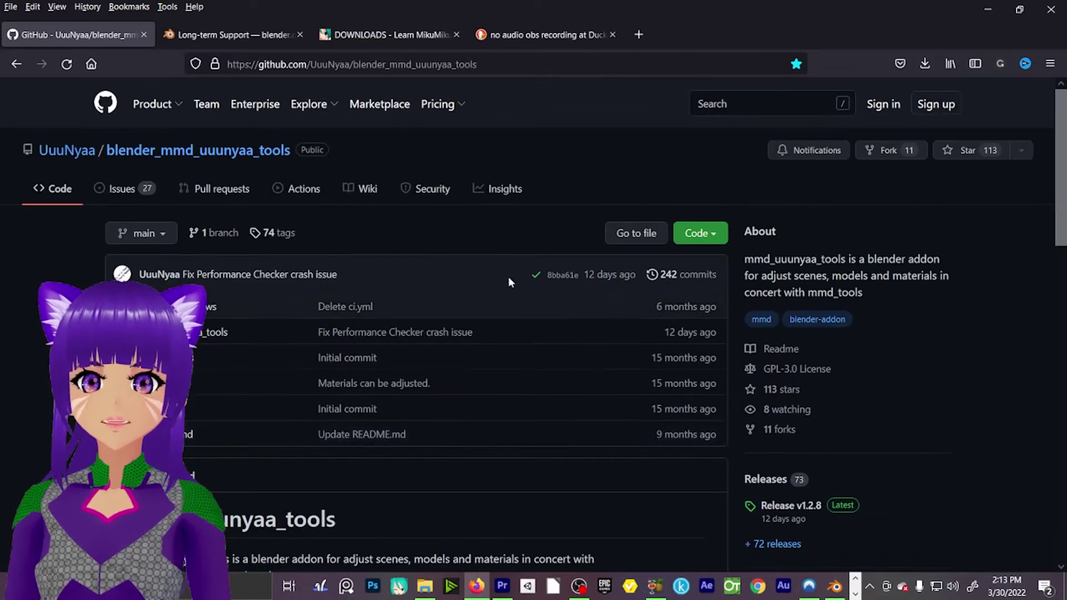
pyautogui.scroll(-9, 502, 290)
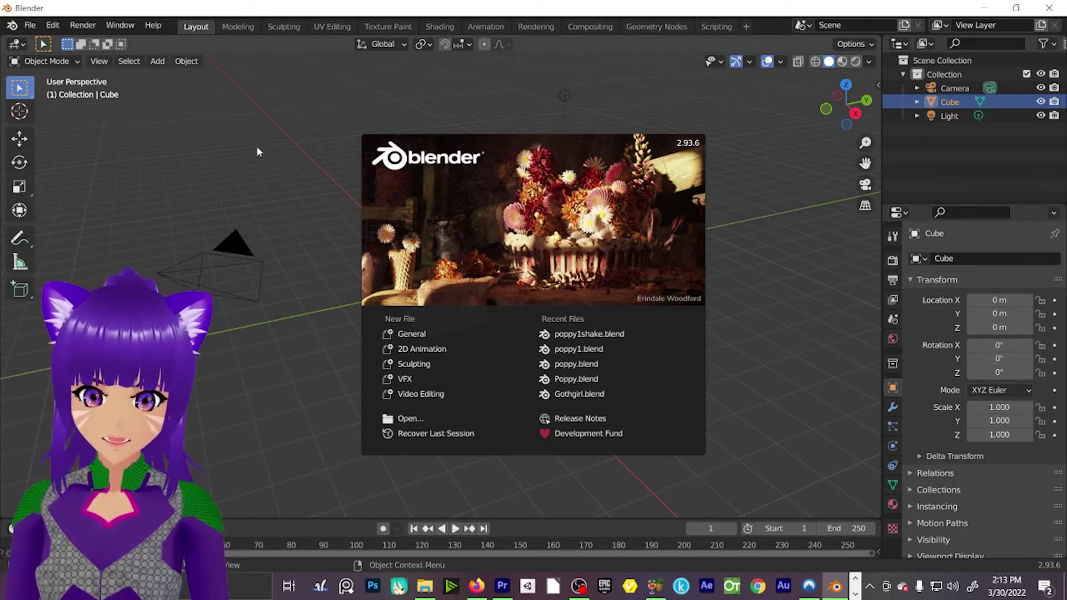
# Step: Bring up MikuMikuDance, minimize it, and return to the top of the GitHub page
pyautogui.click(407, 588)
pyautogui.scroll(-3, 809, 271)
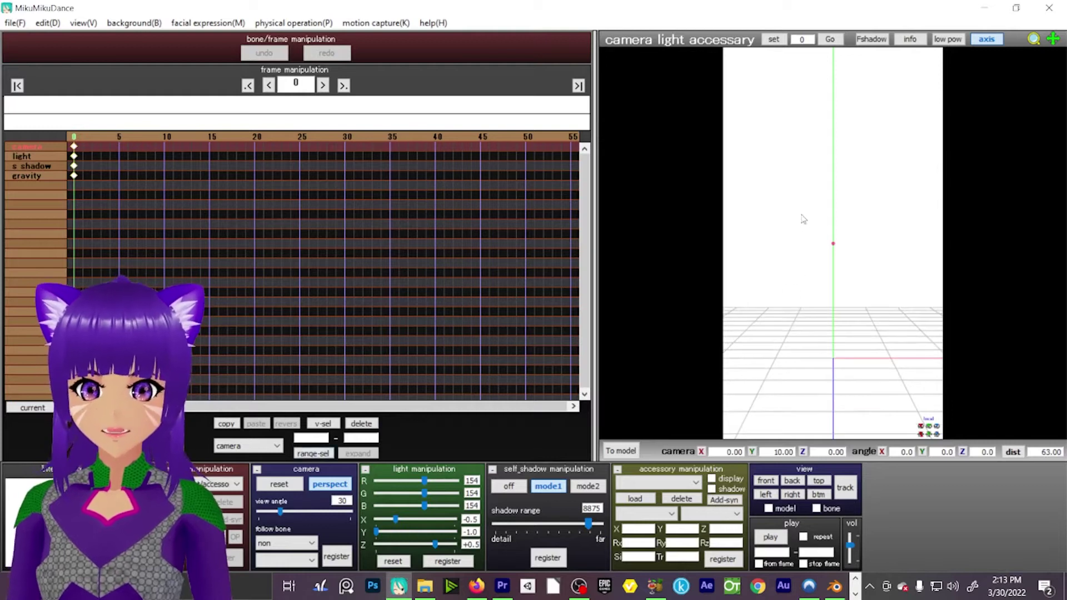
pyautogui.click(987, 11)
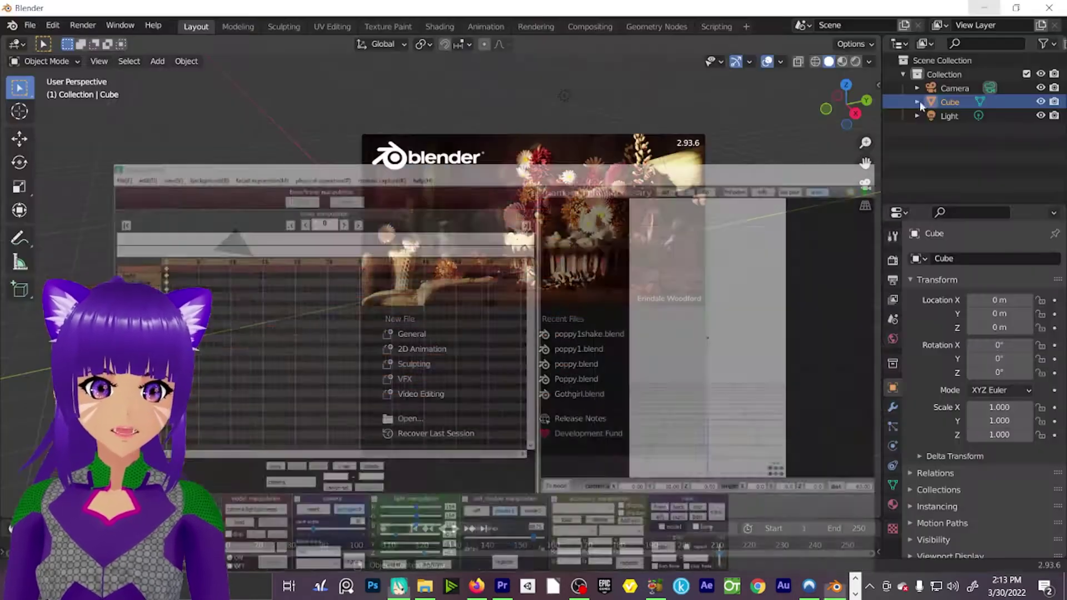
pyautogui.click(477, 588)
pyautogui.scroll(10, 596, 373)
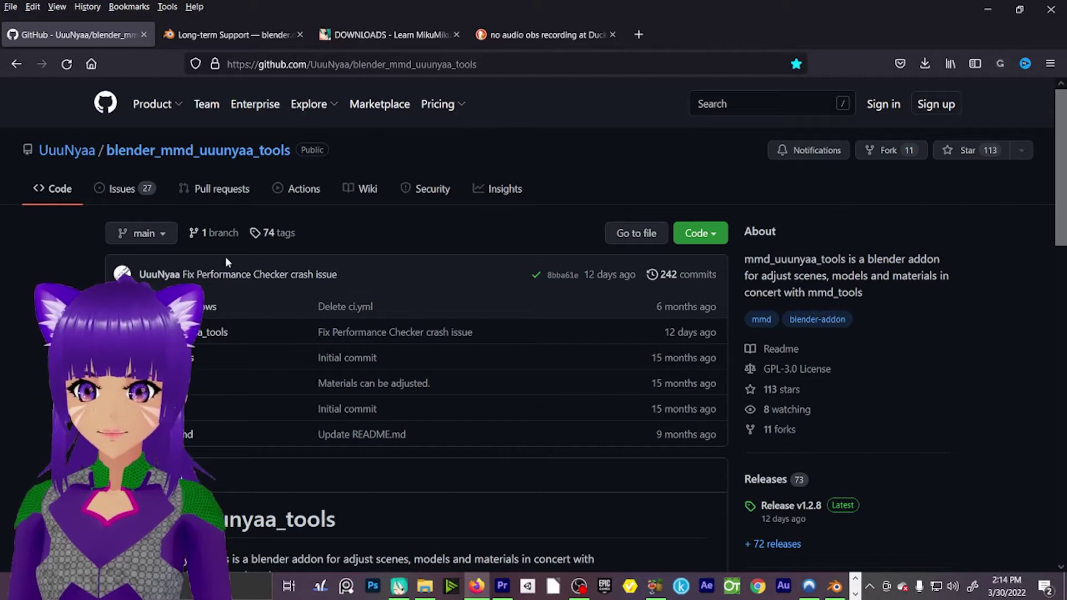
# Step: Load google.com in a new browser tab
pyautogui.click(638, 34)
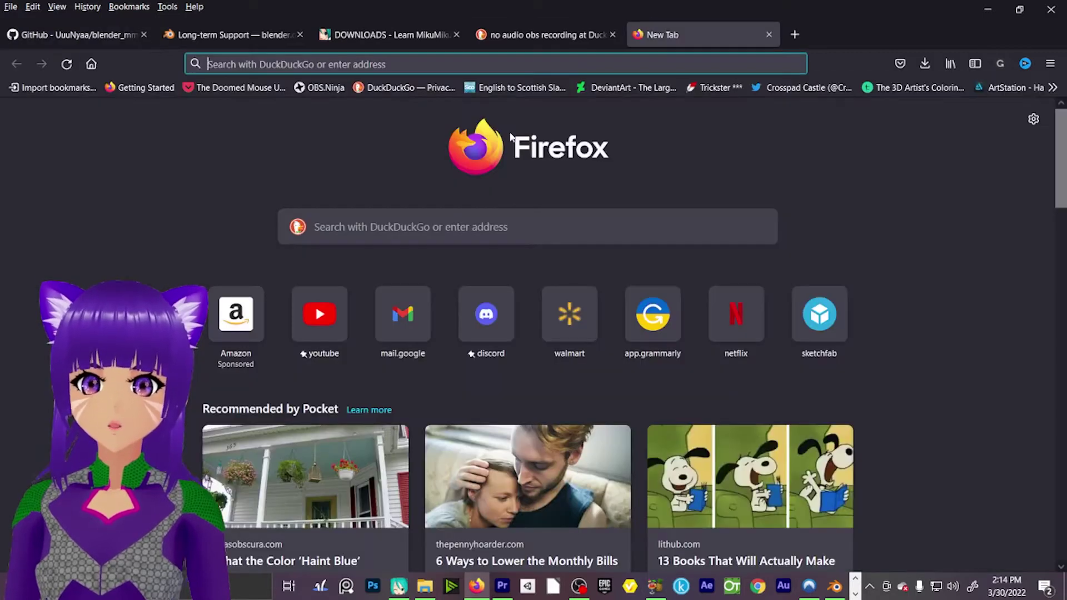
pyautogui.click(490, 227)
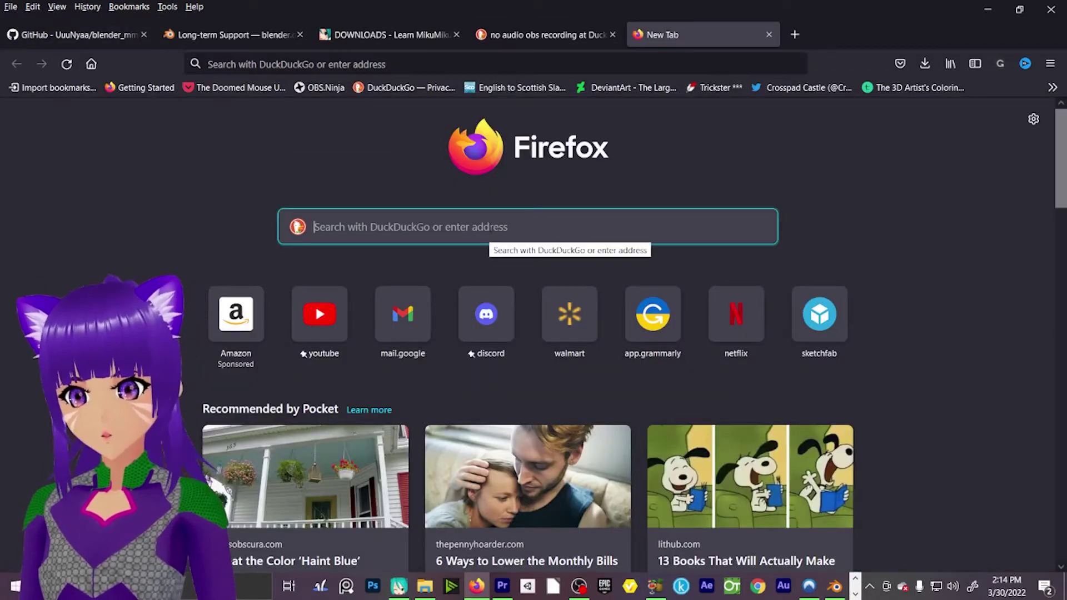
pyautogui.write('google.com/')
pyautogui.press('Return')
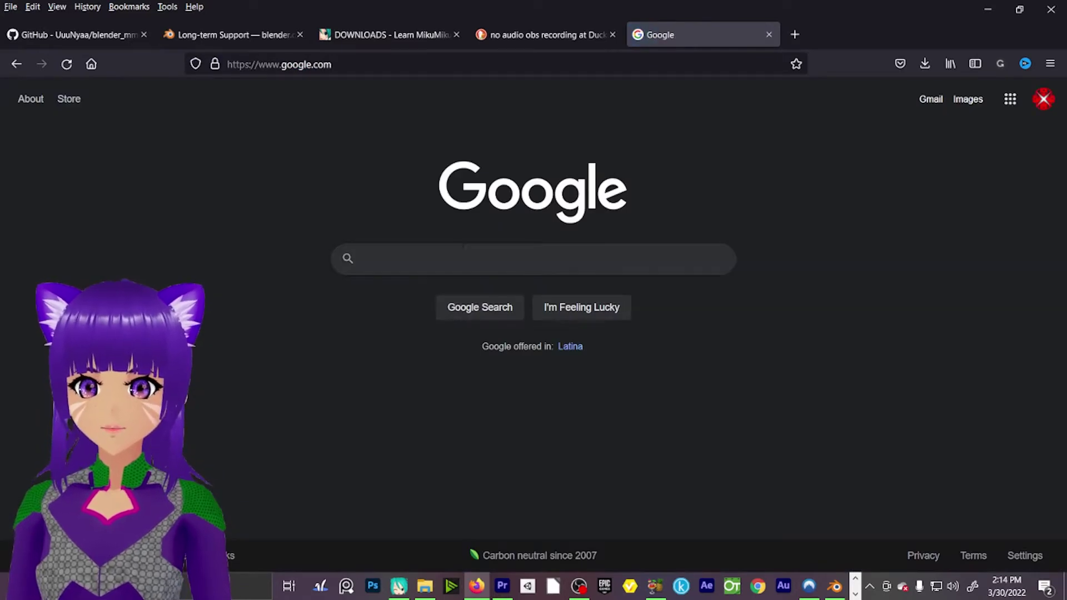
# Step: Search 'mmd tool', view the powroupi/blender_mmd_tools result, then return to the results
pyautogui.click(456, 255)
pyautogui.write('mmd tool')
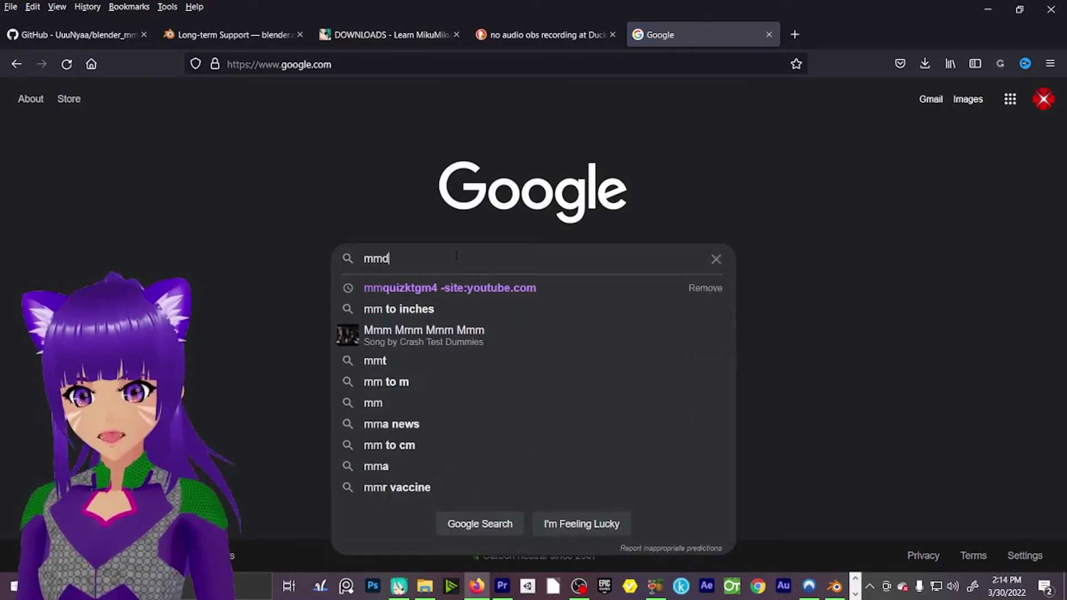
pyautogui.press('Return')
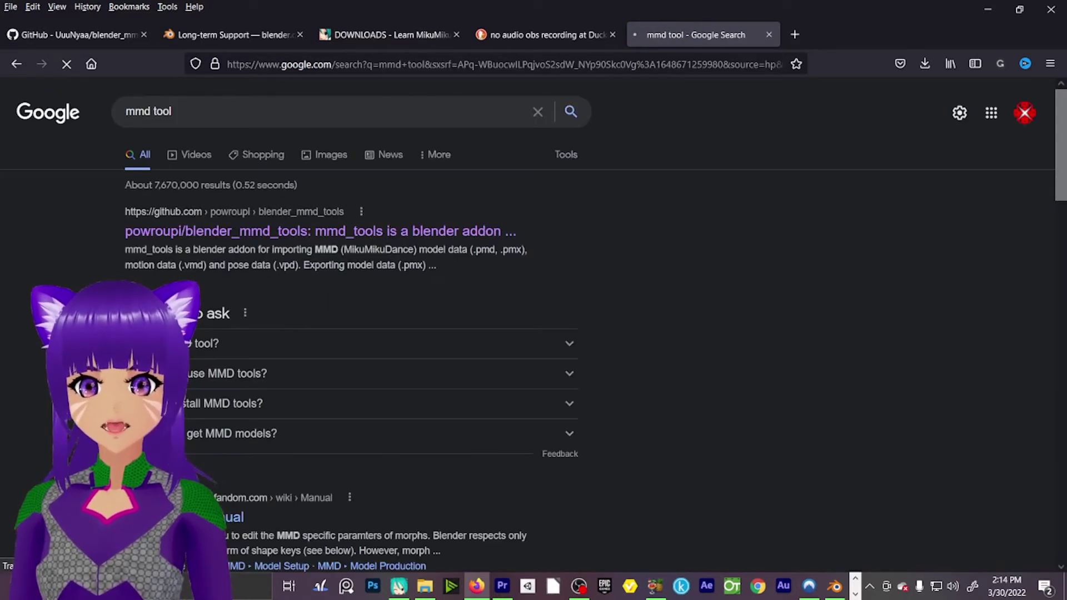
pyautogui.click(361, 229)
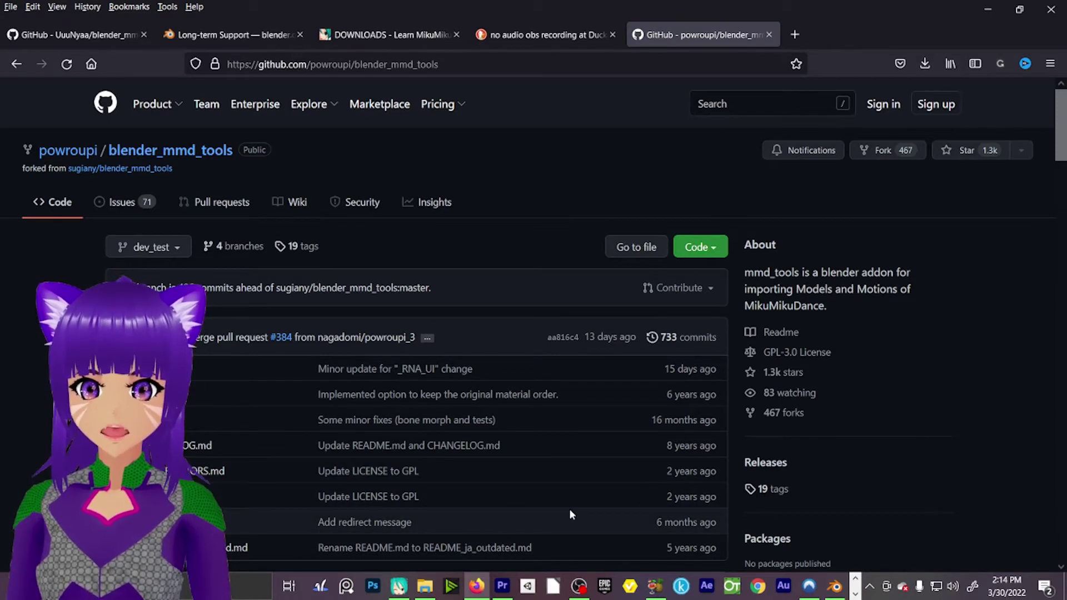
pyautogui.click(15, 64)
# Step: Refine the search to 'Blender mmd uuunyaaa tool' and scroll through the results
pyautogui.click(214, 118)
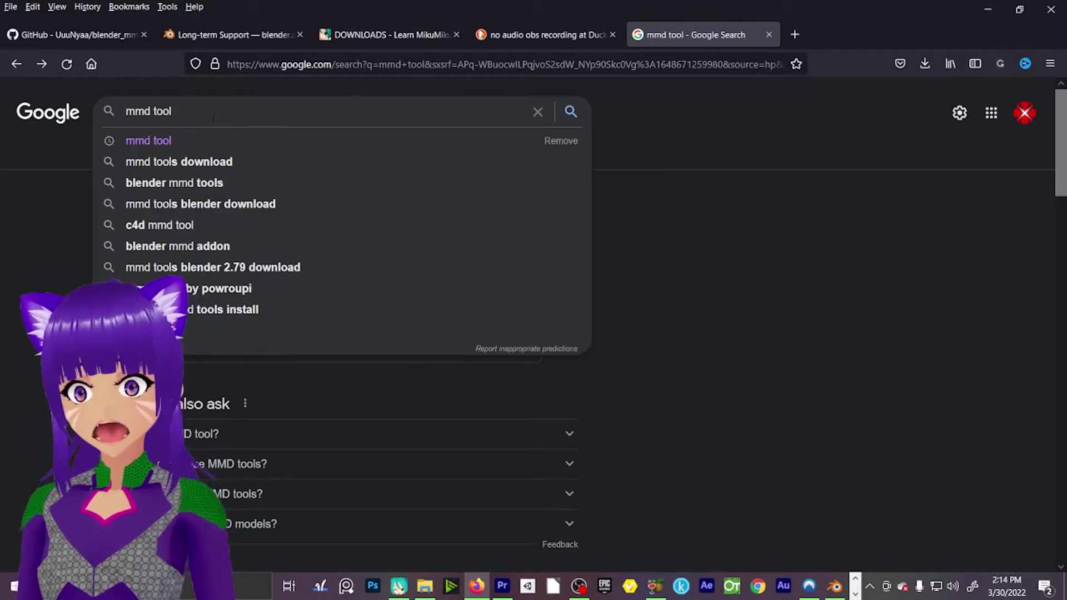
pyautogui.write('uuu')
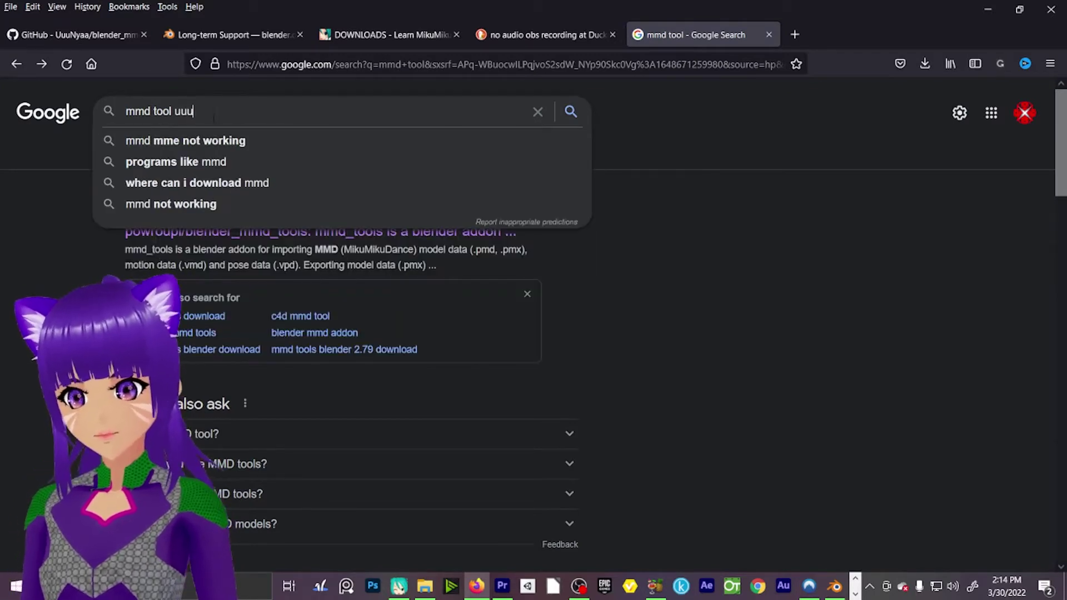
pyautogui.write('nyaaa')
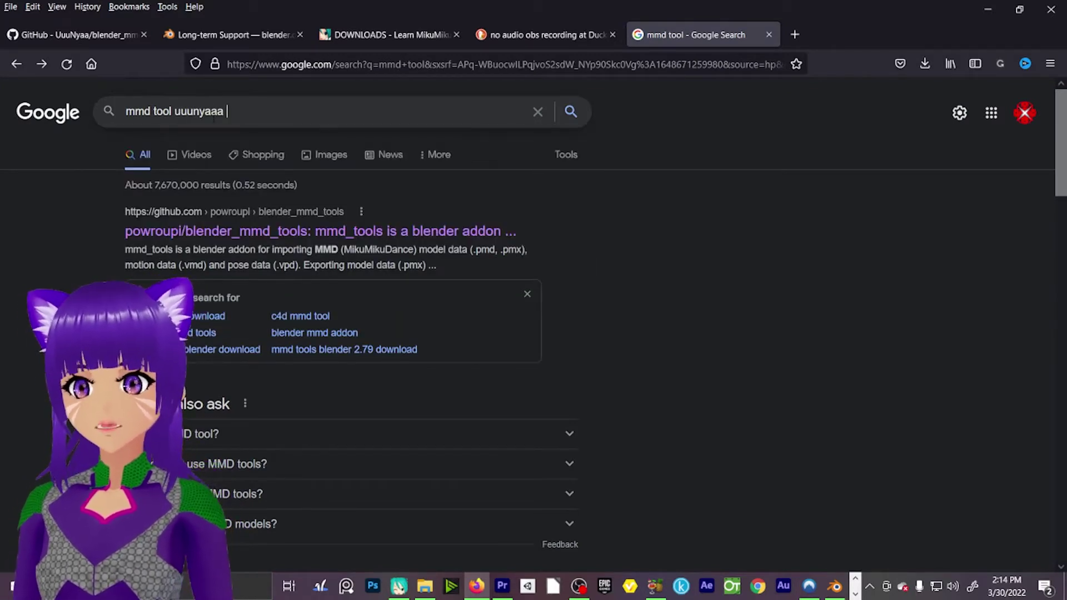
pyautogui.write(' too')
pyautogui.press('Return')
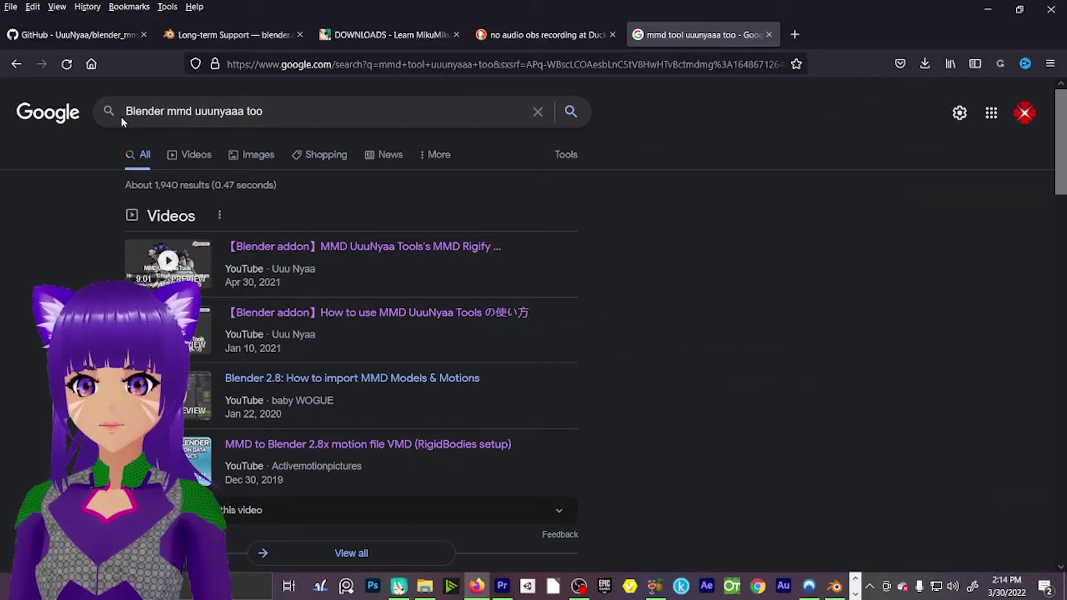
pyautogui.click(270, 111)
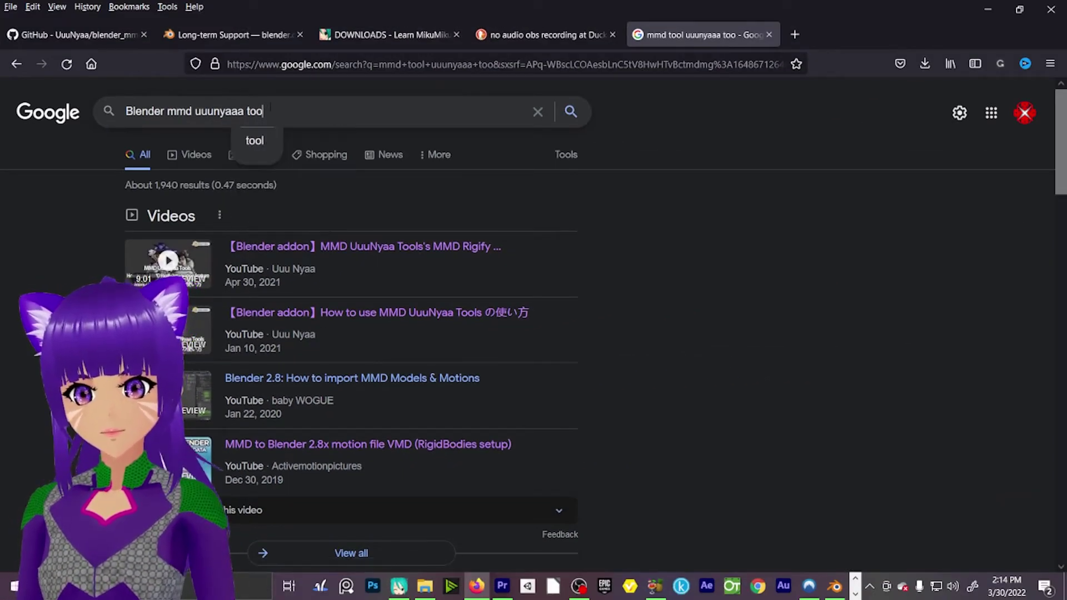
pyautogui.write('l')
pyautogui.press('Return')
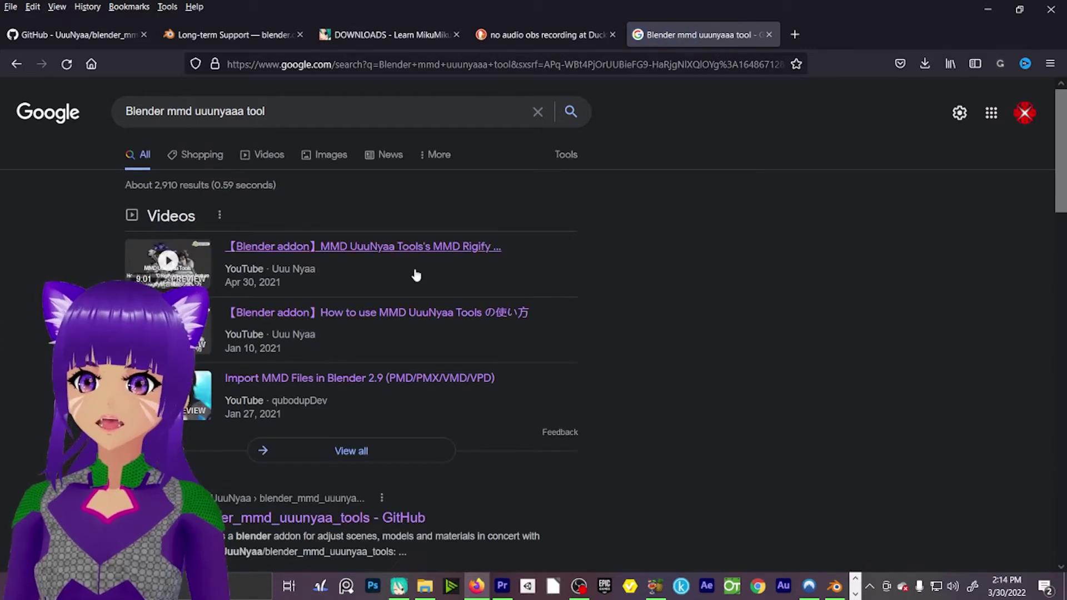
pyautogui.scroll(-3, 415, 279)
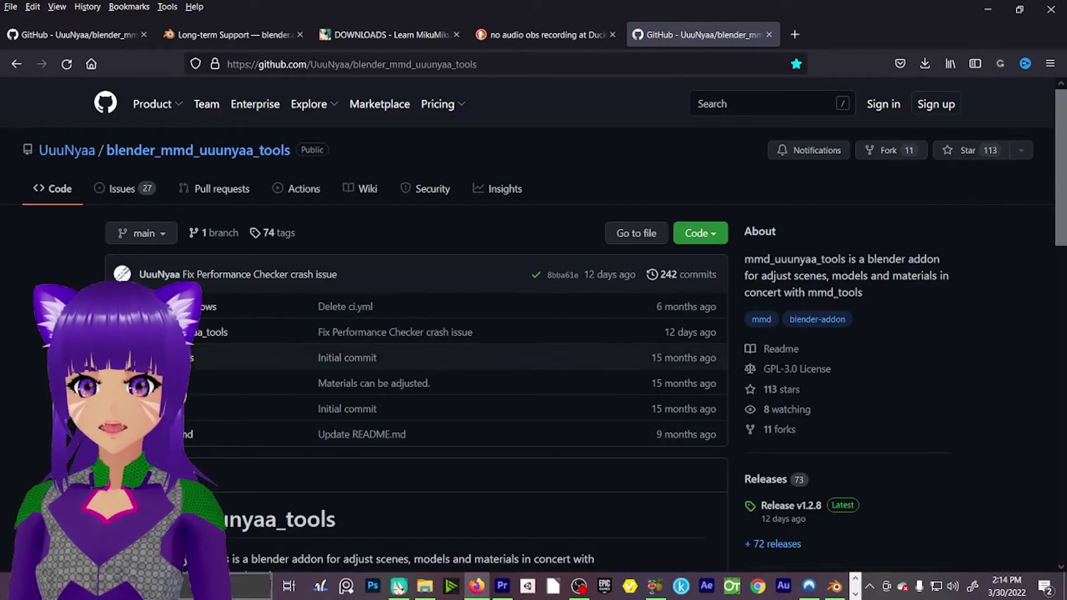
# Step: Scroll through the blender_mmd_uuunyaa_tools file list and README, then switch to MikuMikuDance
pyautogui.scroll(-8, 515, 321)
pyautogui.scroll(4, 583, 361)
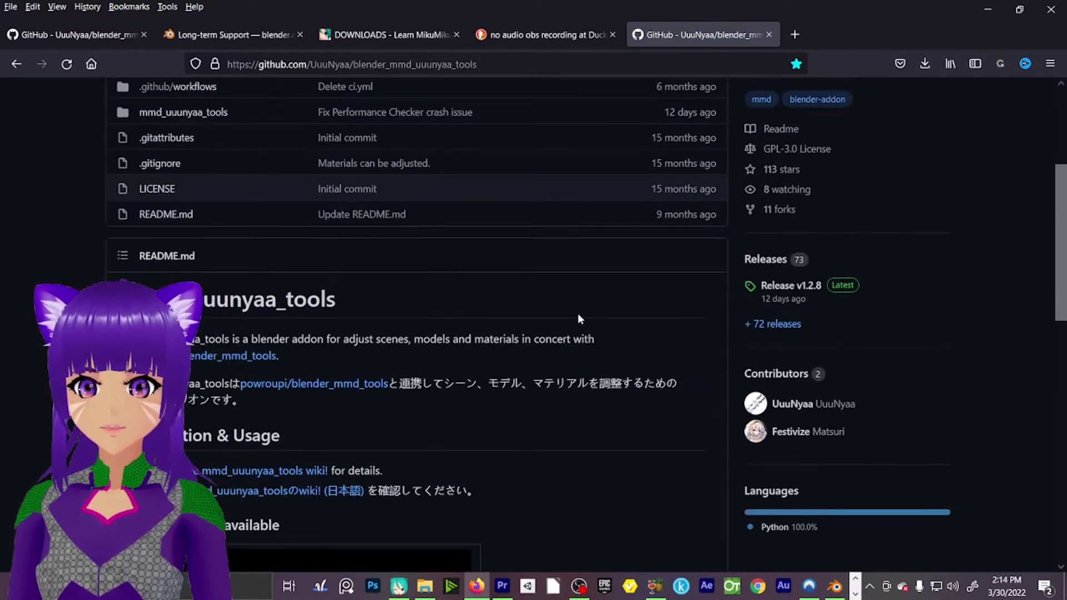
pyautogui.scroll(-6, 578, 319)
pyautogui.scroll(7, 574, 356)
pyautogui.scroll(3, 575, 357)
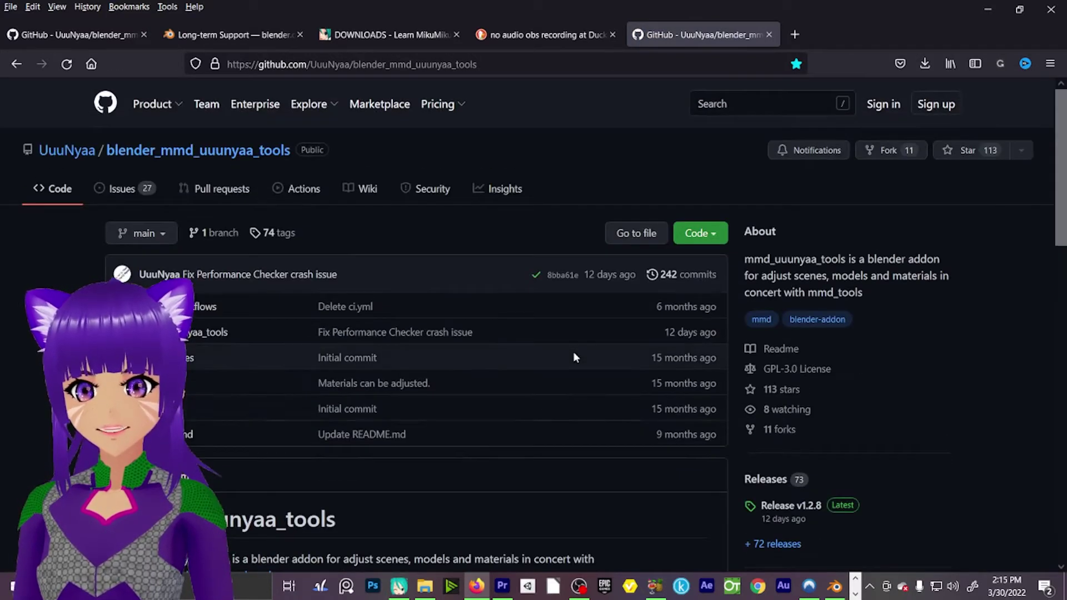
pyautogui.scroll(-6, 574, 356)
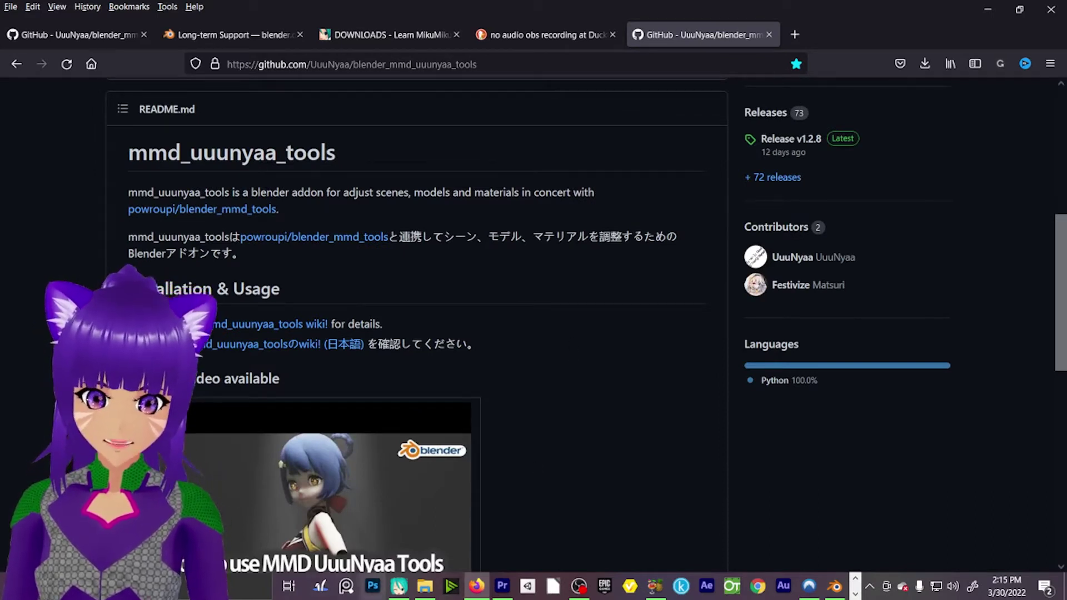
pyautogui.click(397, 590)
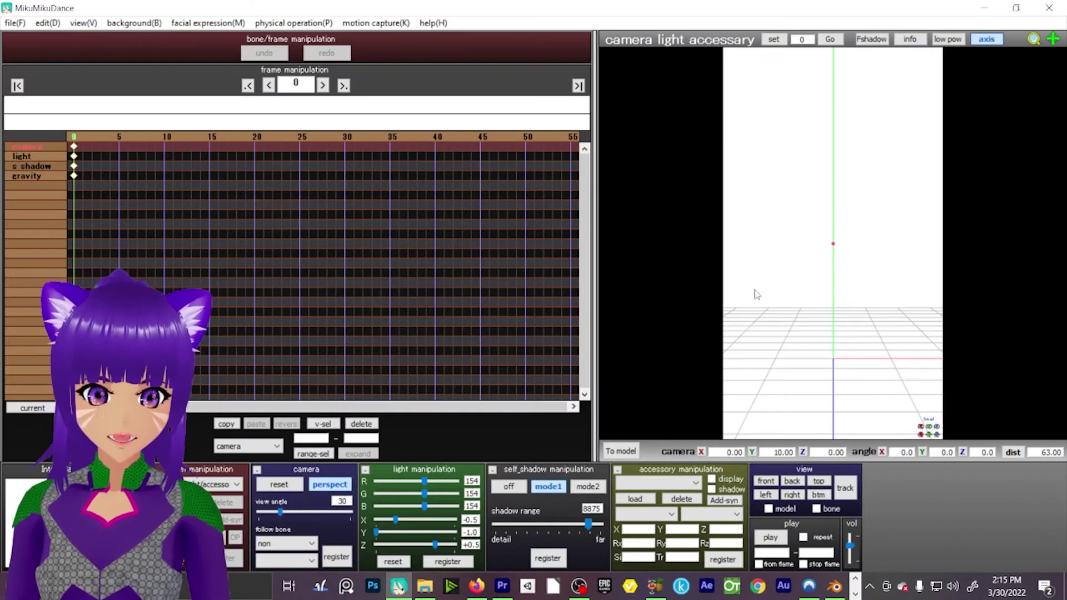
# Step: Zoom, tilt and pan the view over the empty MikuMikuDance stage
pyautogui.scroll(6, 795, 302)
pyautogui.moveTo(800, 295); pyautogui.dragTo(799, 182, button='middle')
pyautogui.moveTo(799, 183); pyautogui.dragTo(788, 222, button='right')
pyautogui.scroll(-4, 788, 222)
pyautogui.moveTo(788, 222); pyautogui.dragTo(880, 202, button='middle')
pyautogui.scroll(4, 879, 203)
pyautogui.moveTo(805, 241); pyautogui.dragTo(802, 234, button='right')
# Step: Rotate the stage to an oblique view, then minimize MikuMikuDance back to GitHub
pyautogui.moveTo(802, 234); pyautogui.dragTo(822, 278, button='middle')
pyautogui.scroll(-4, 823, 278)
pyautogui.moveTo(793, 291); pyautogui.dragTo(817, 296, button='right')
pyautogui.scroll(4, 828, 276)
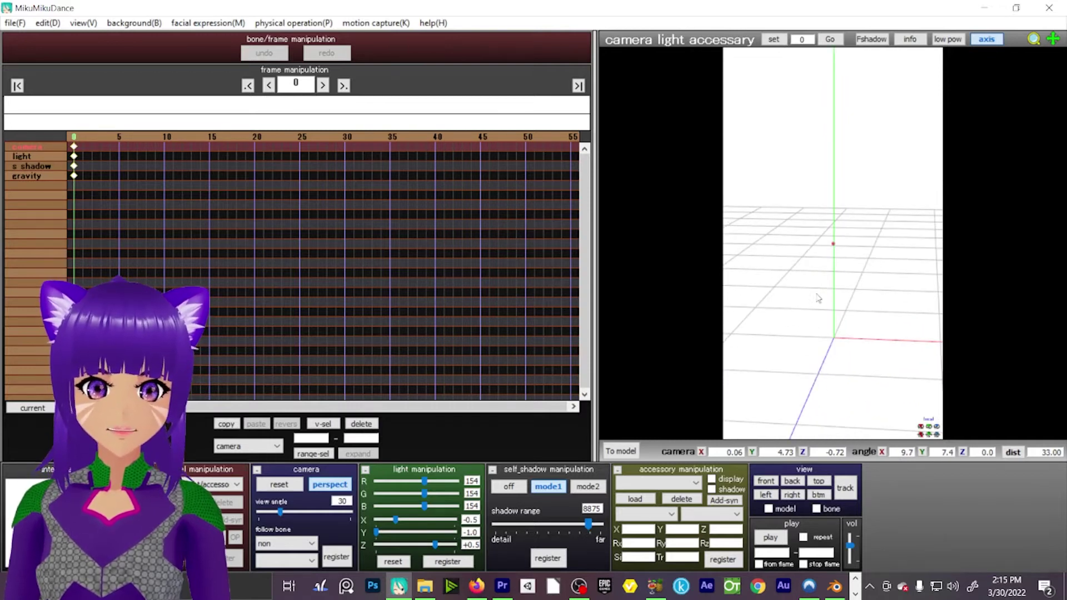
pyautogui.moveTo(844, 259); pyautogui.dragTo(889, 161, button='right')
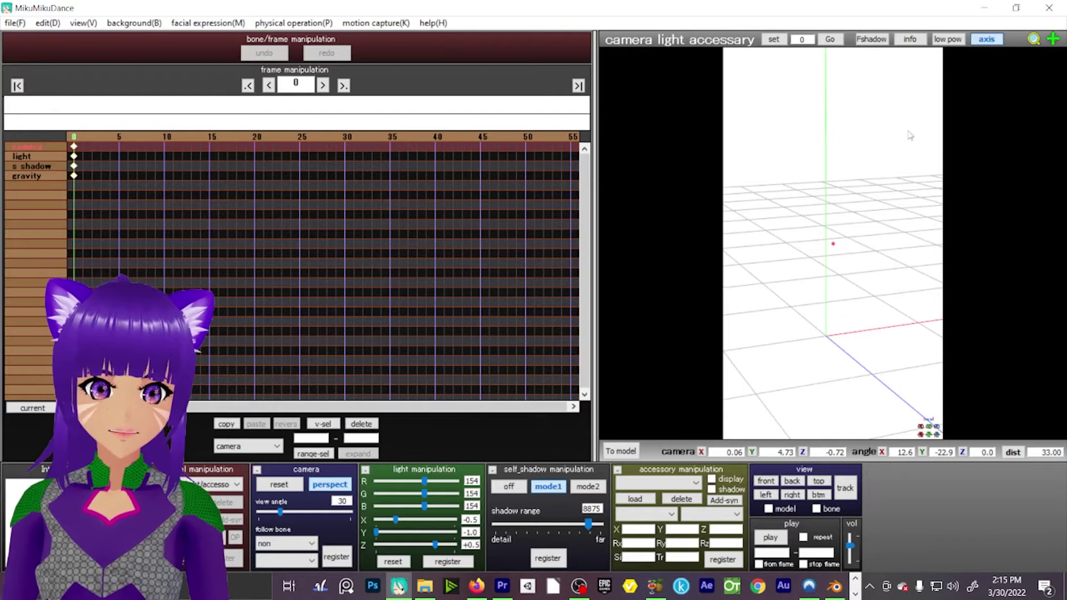
pyautogui.click(988, 6)
pyautogui.scroll(6, 623, 403)
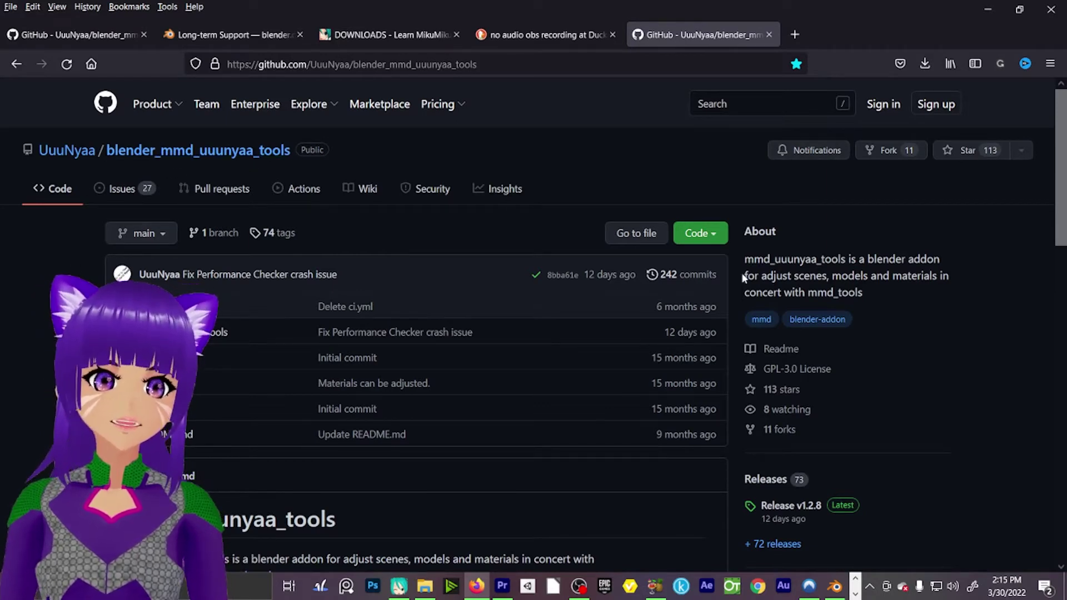
# Step: Download the repository via Code > Download ZIP and reveal the zip in Downloads
pyautogui.click(703, 236)
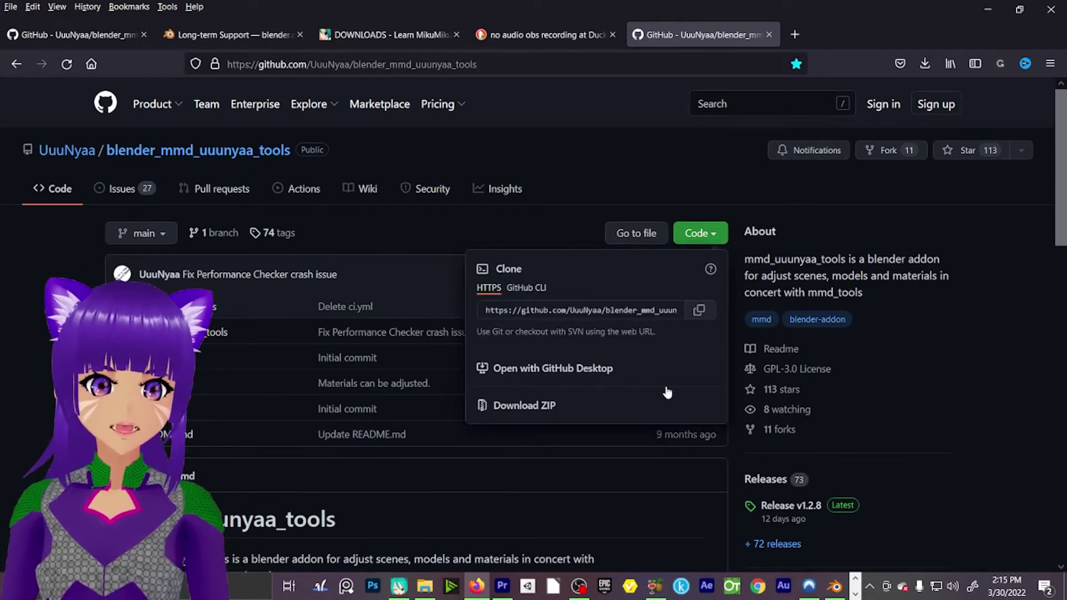
pyautogui.click(541, 405)
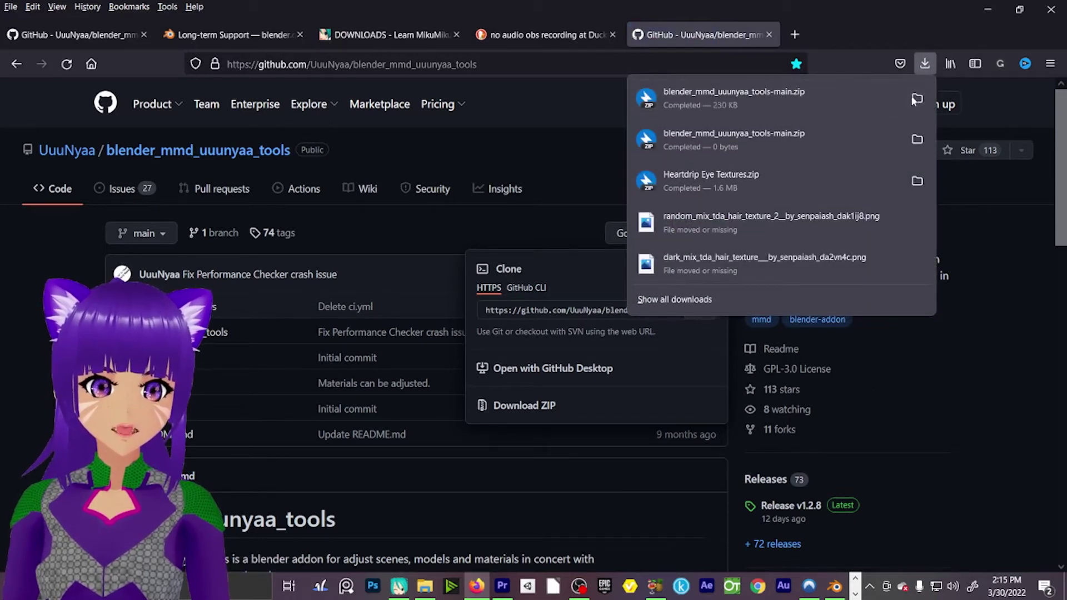
pyautogui.click(917, 140)
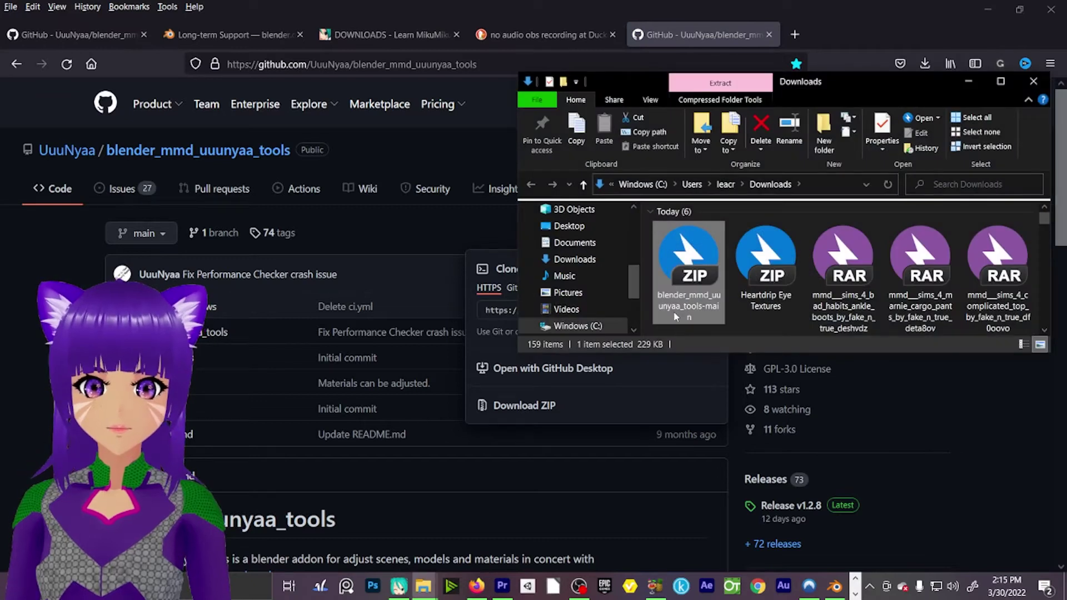
pyautogui.click(968, 82)
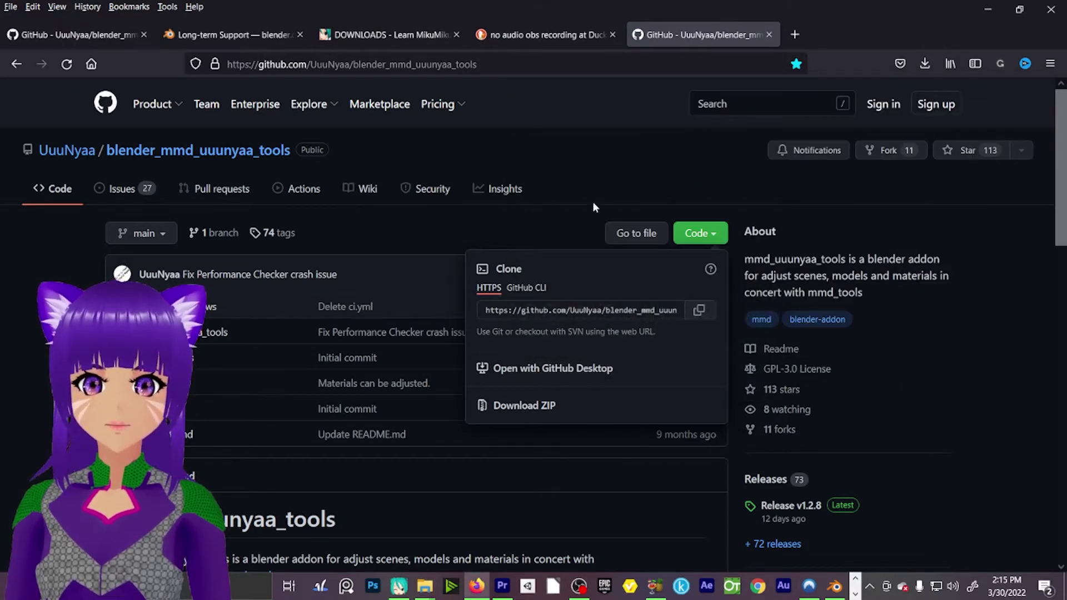
# Step: Move between the Blender LTS and repository tabs, then open the main Blender download page
pyautogui.click(246, 35)
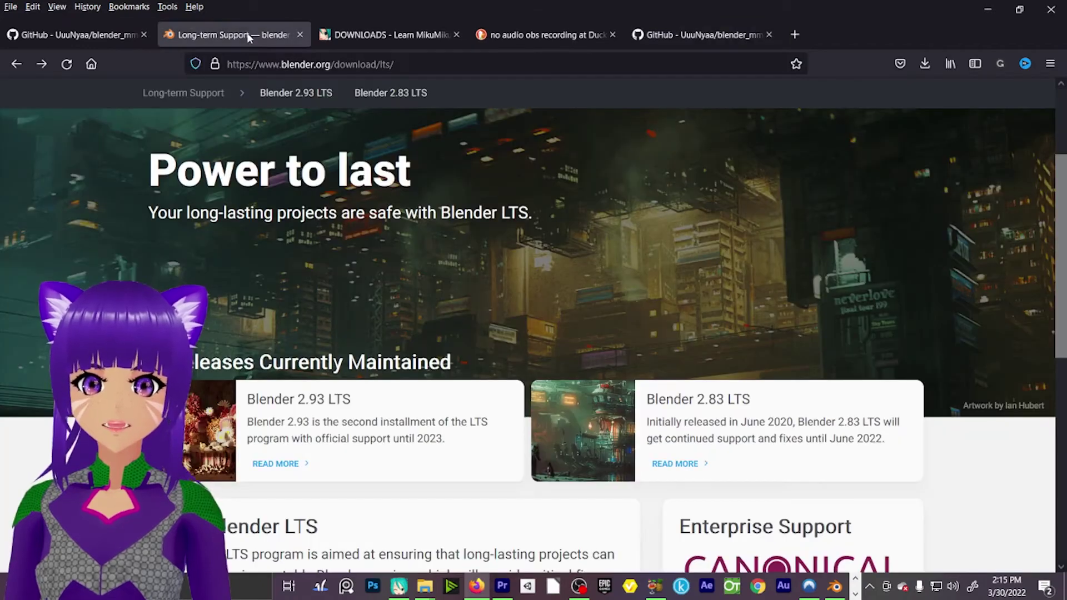
pyautogui.click(683, 35)
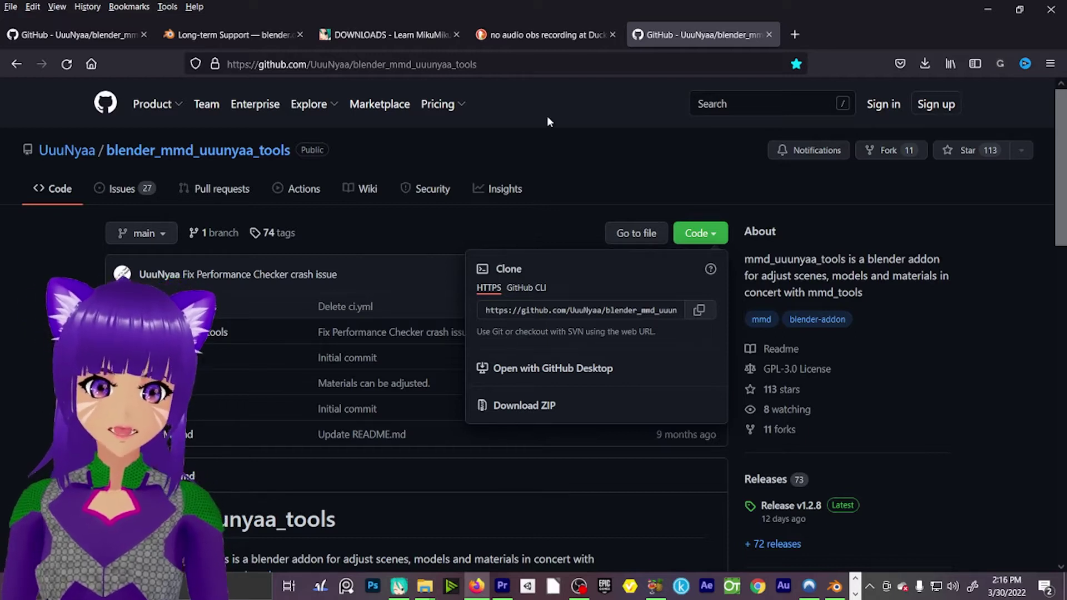
pyautogui.click(236, 36)
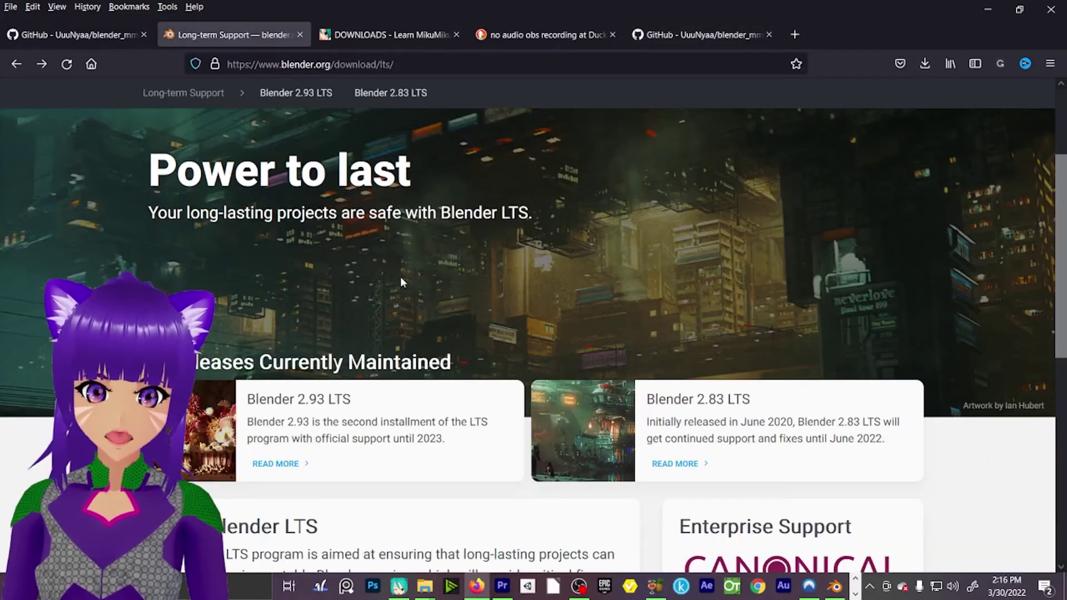
pyautogui.scroll(3, 401, 277)
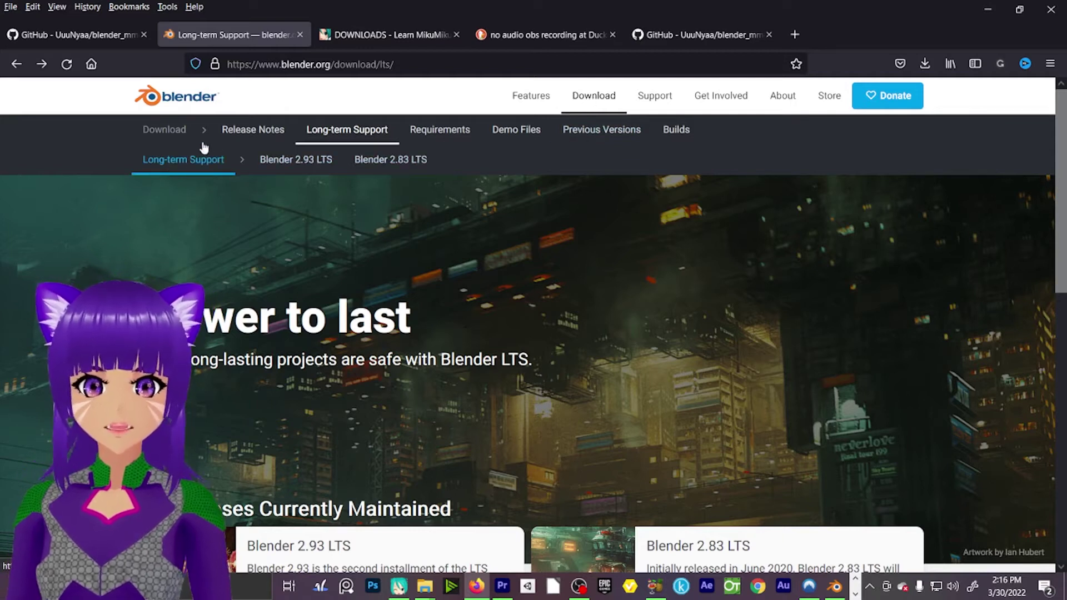
pyautogui.click(175, 144)
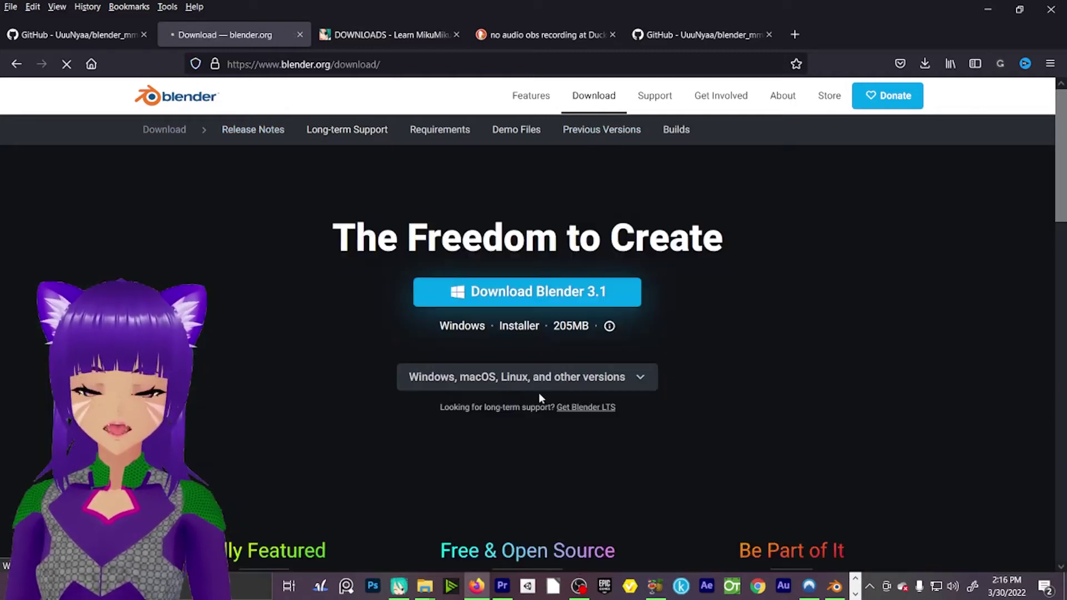
pyautogui.scroll(-3, 695, 303)
pyautogui.scroll(3, 696, 302)
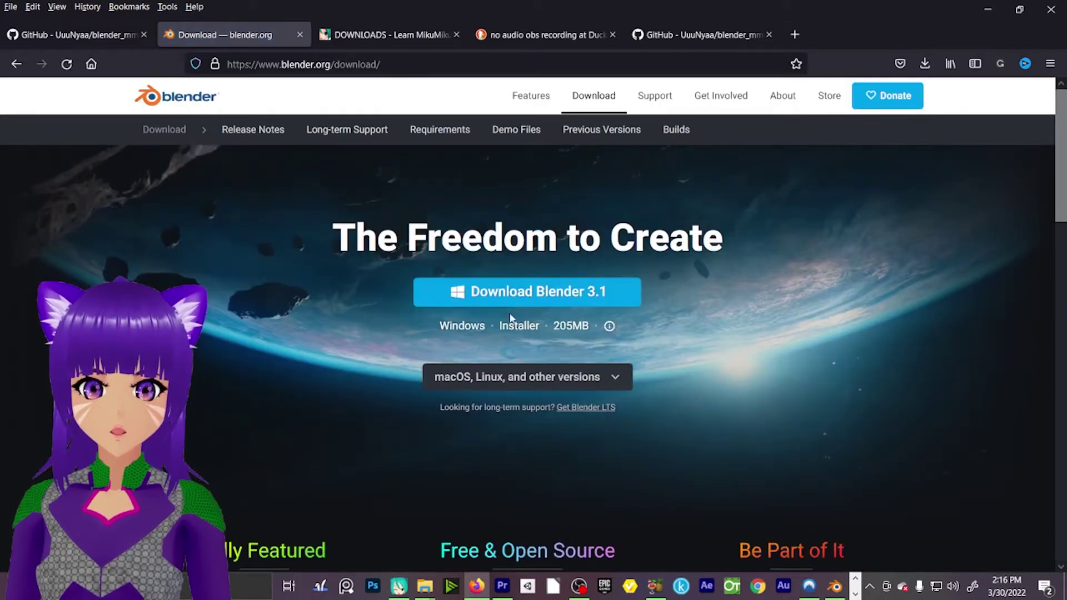
pyautogui.scroll(-2, 769, 294)
pyautogui.scroll(2, 584, 223)
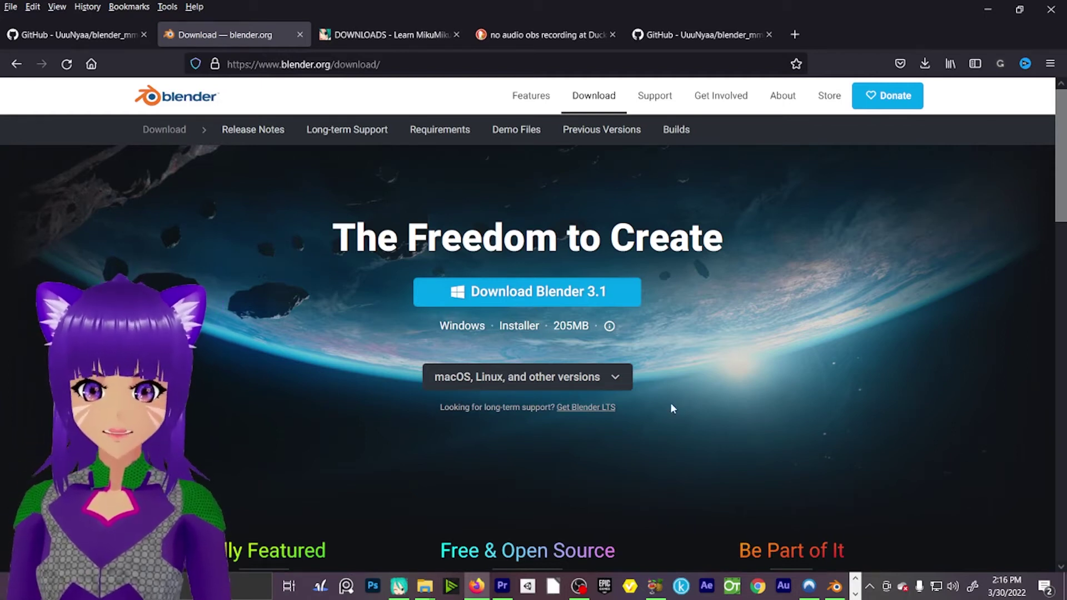
# Step: Check MikuMikuDance briefly, then return to the Blender long-term support page
pyautogui.click(398, 586)
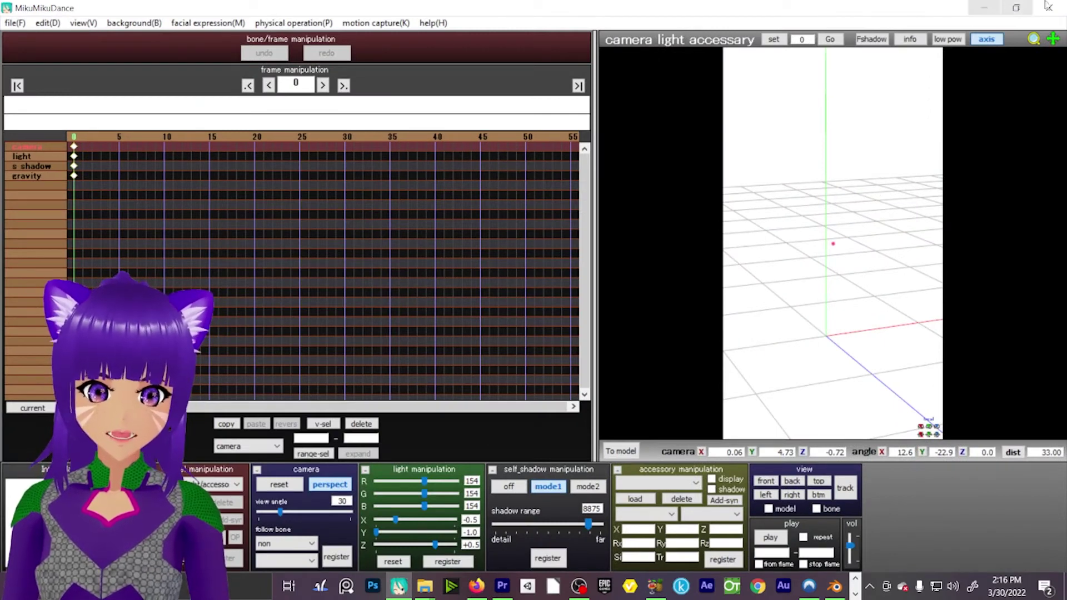
pyautogui.click(982, 7)
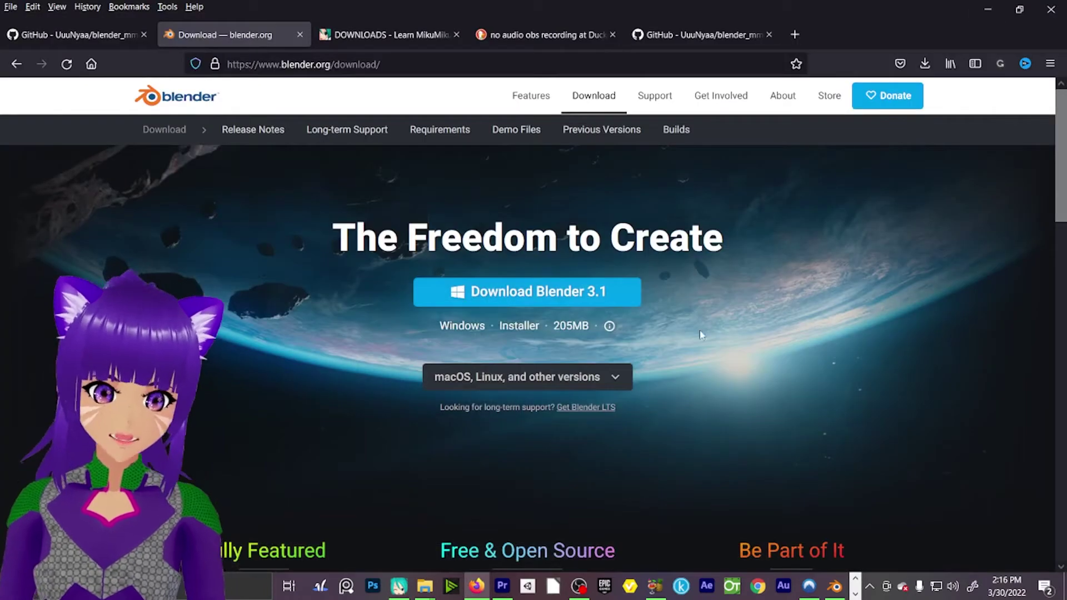
pyautogui.click(33, 39)
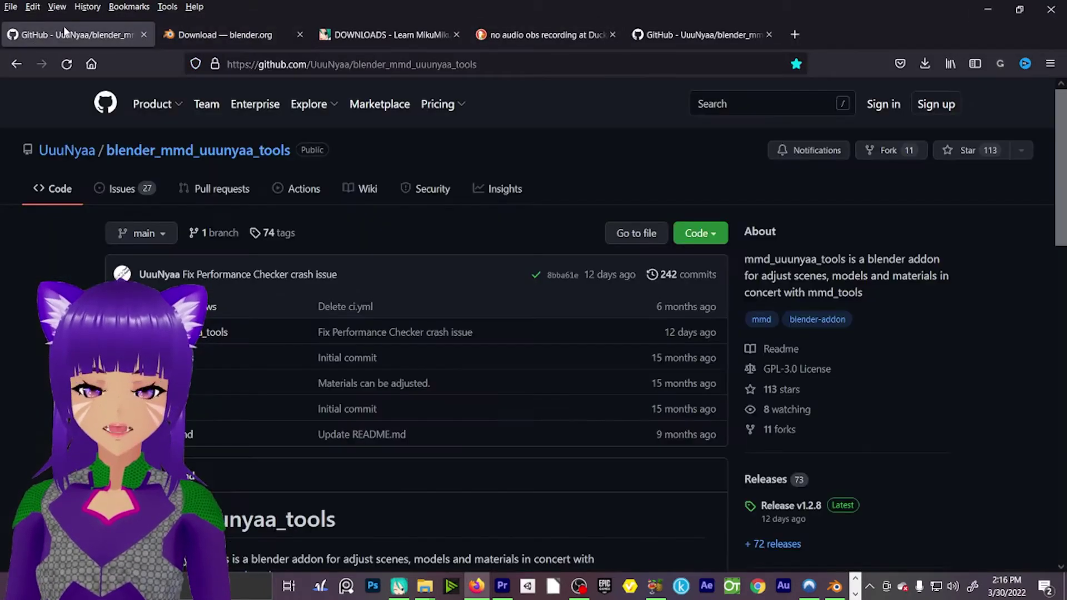
pyautogui.scroll(-4, 386, 296)
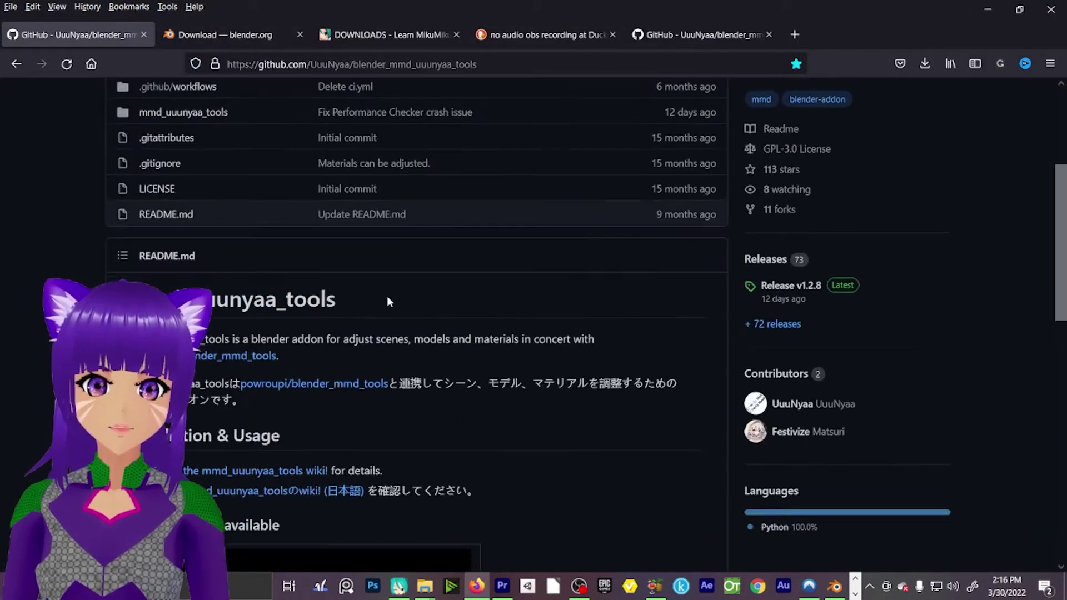
pyautogui.scroll(4, 386, 309)
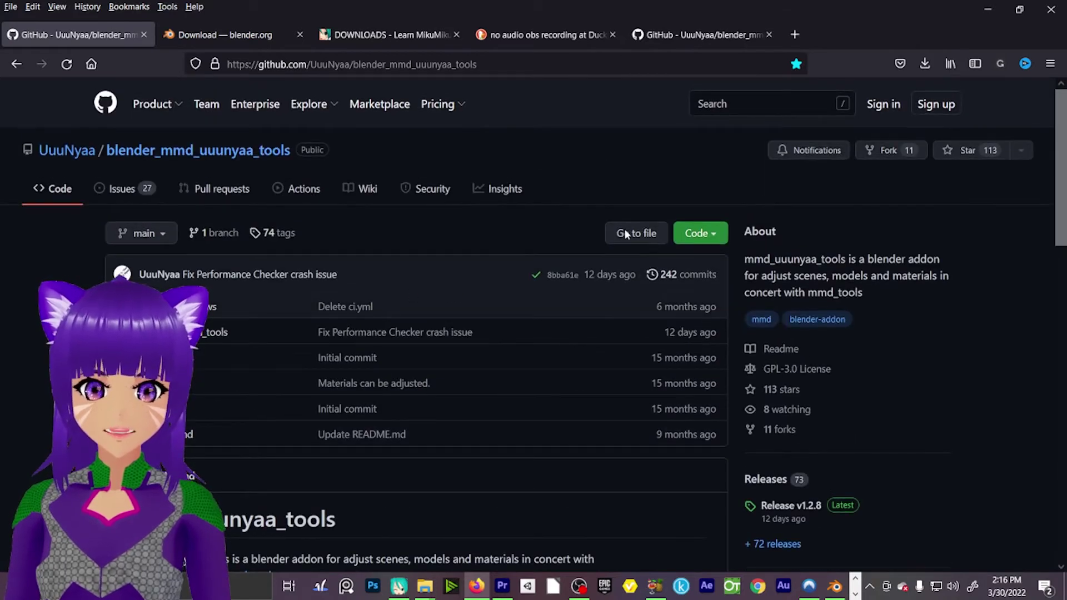
pyautogui.click(225, 40)
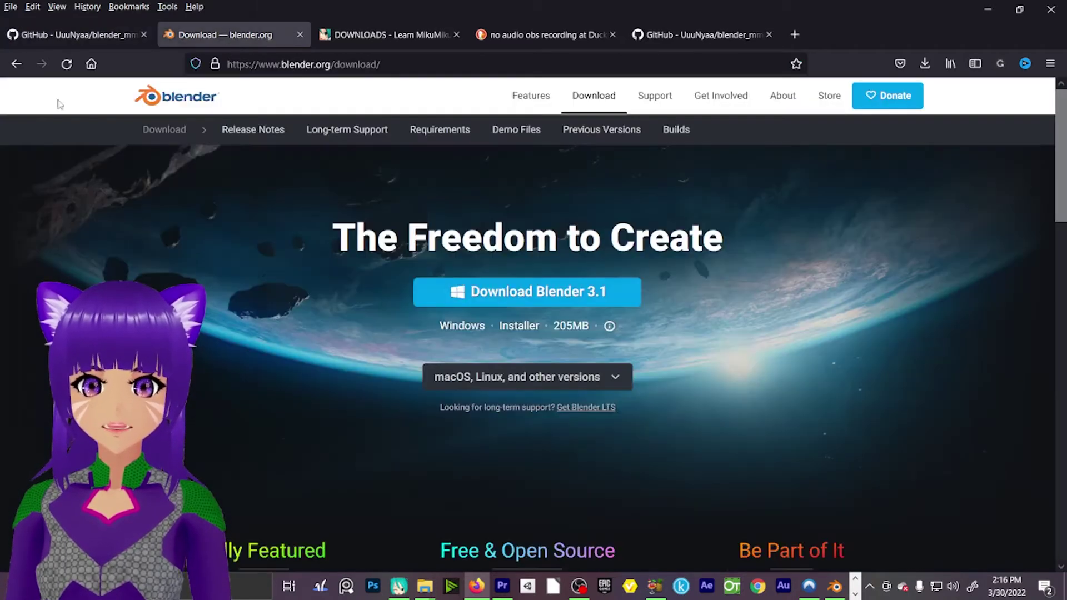
pyautogui.click(18, 64)
pyautogui.scroll(-3, 492, 246)
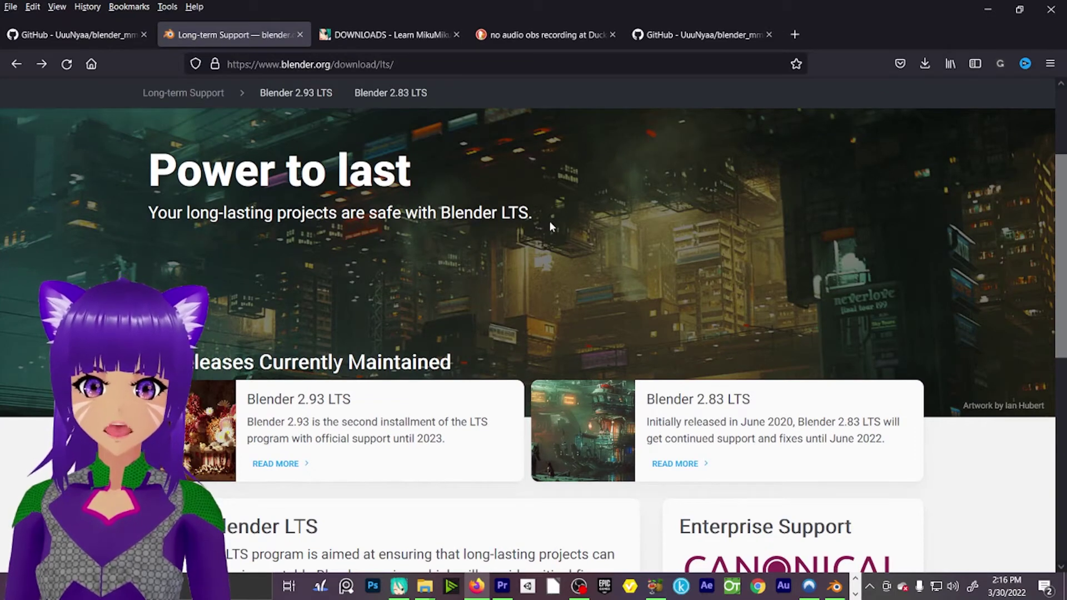
pyautogui.scroll(-2, 257, 337)
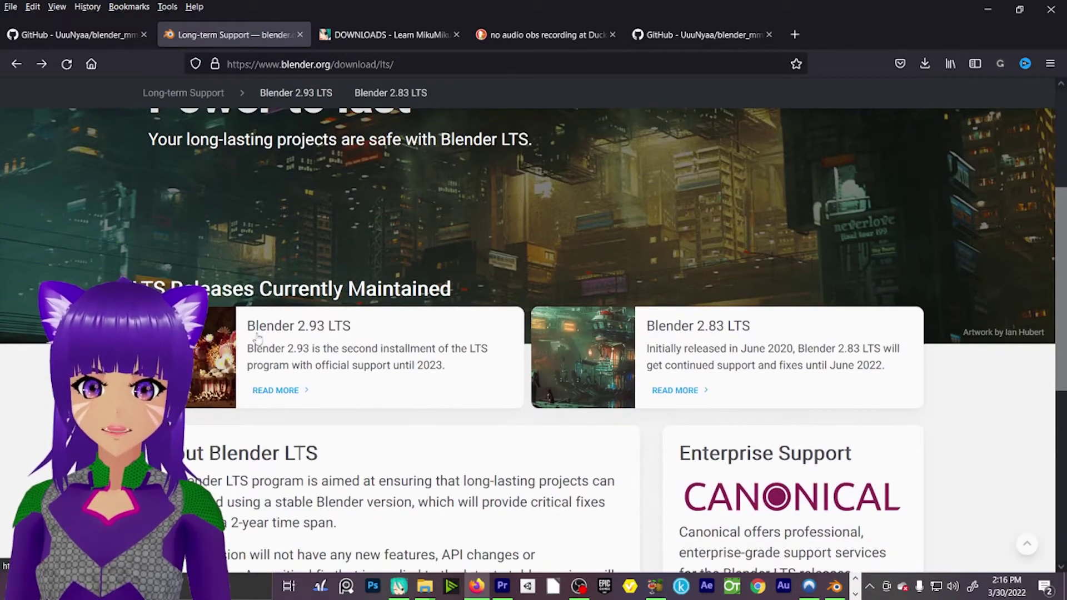
# Step: Open the Blender 2.93 LTS download page and look over its releases
pyautogui.click(294, 336)
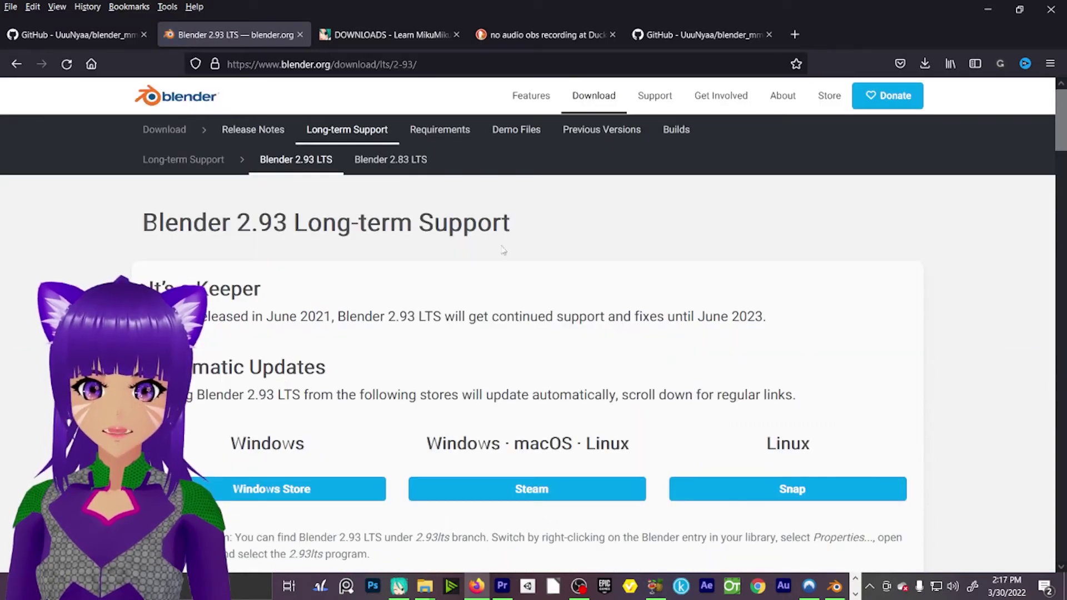
pyautogui.scroll(-4, 656, 248)
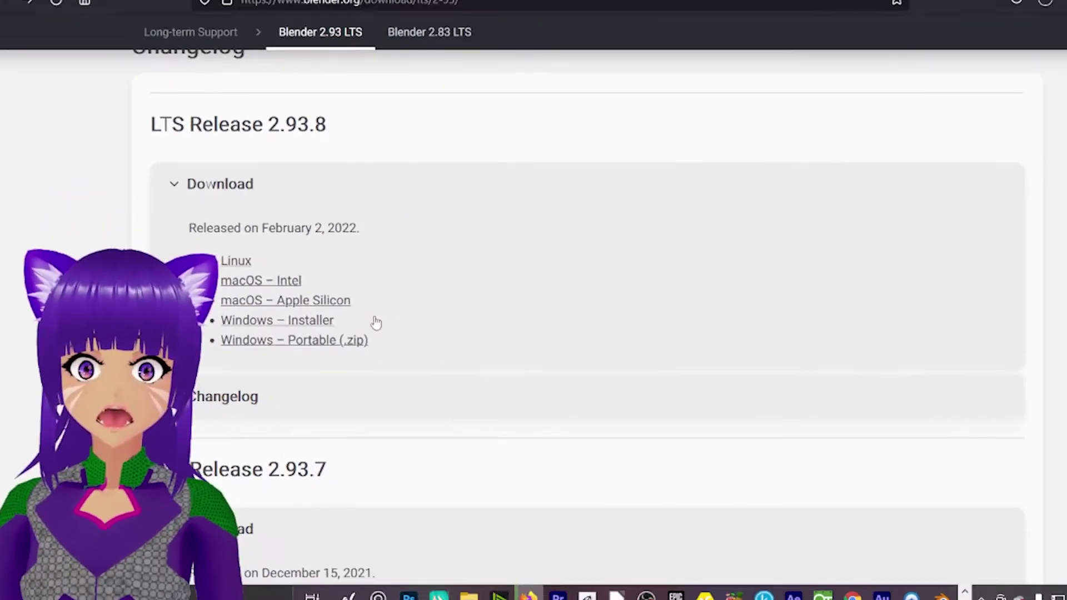
pyautogui.scroll(10, 376, 323)
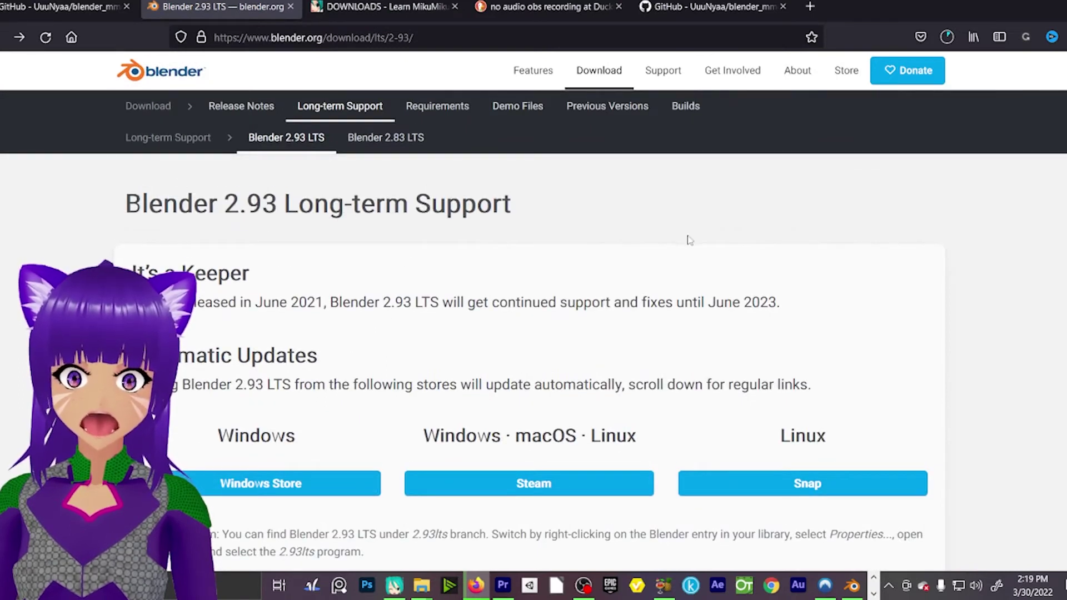
pyautogui.scroll(-9, 401, 355)
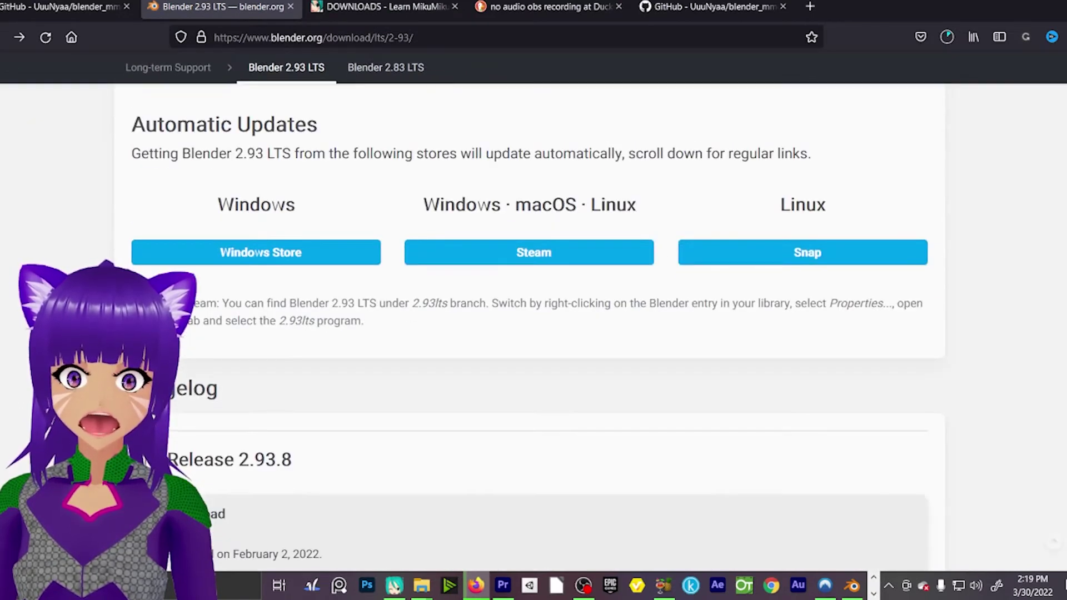
pyautogui.scroll(-1, 71, 173)
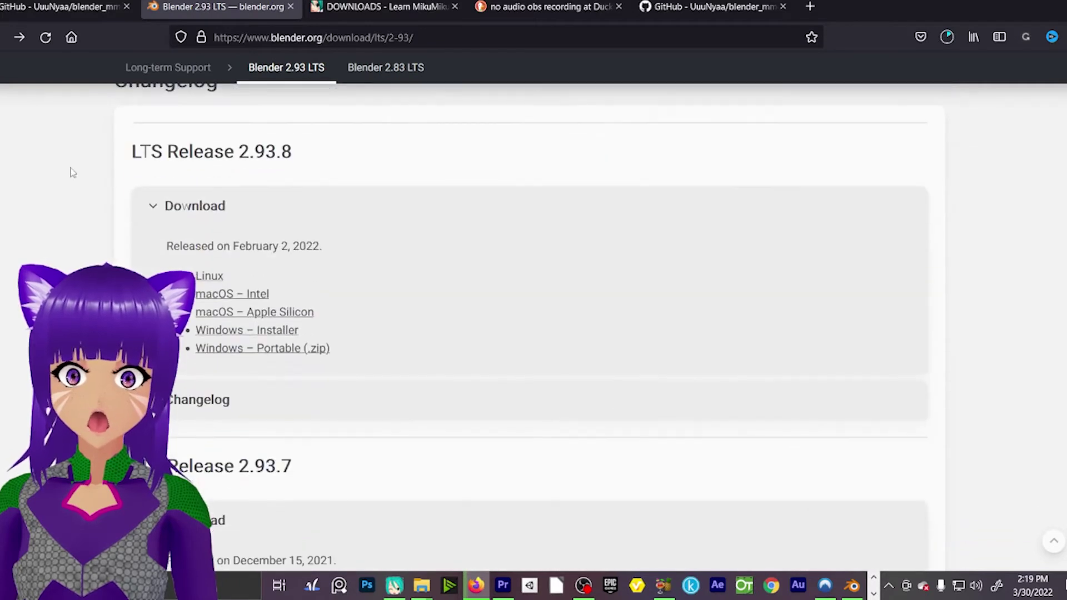
pyautogui.scroll(10, 367, 159)
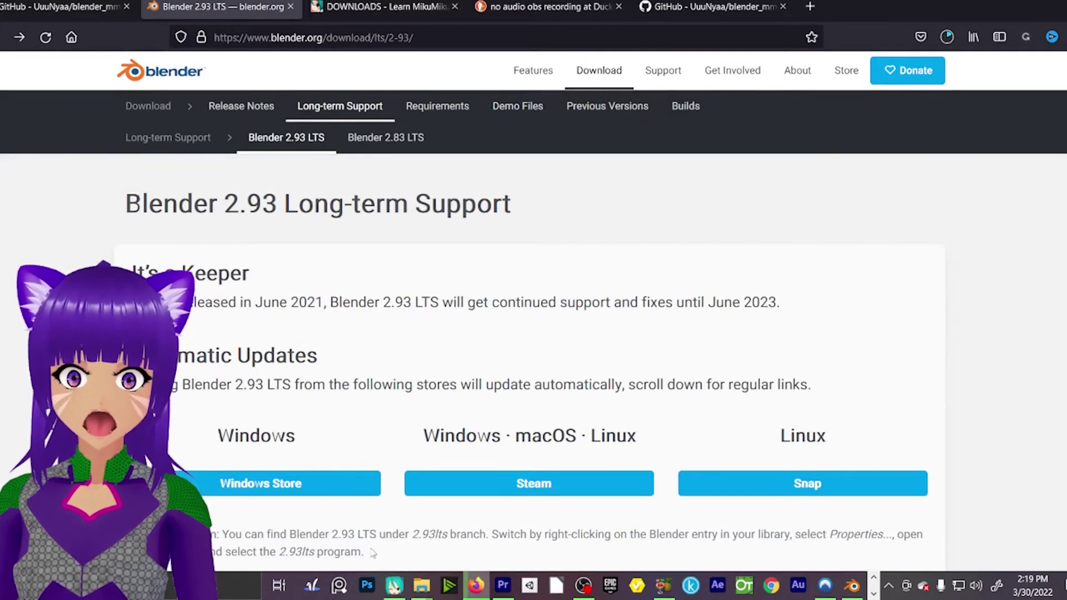
# Step: Scroll to the 2.93.8 release, then reveal the MMD tools zip from Firefox's downloads list
pyautogui.scroll(-2, 617, 353)
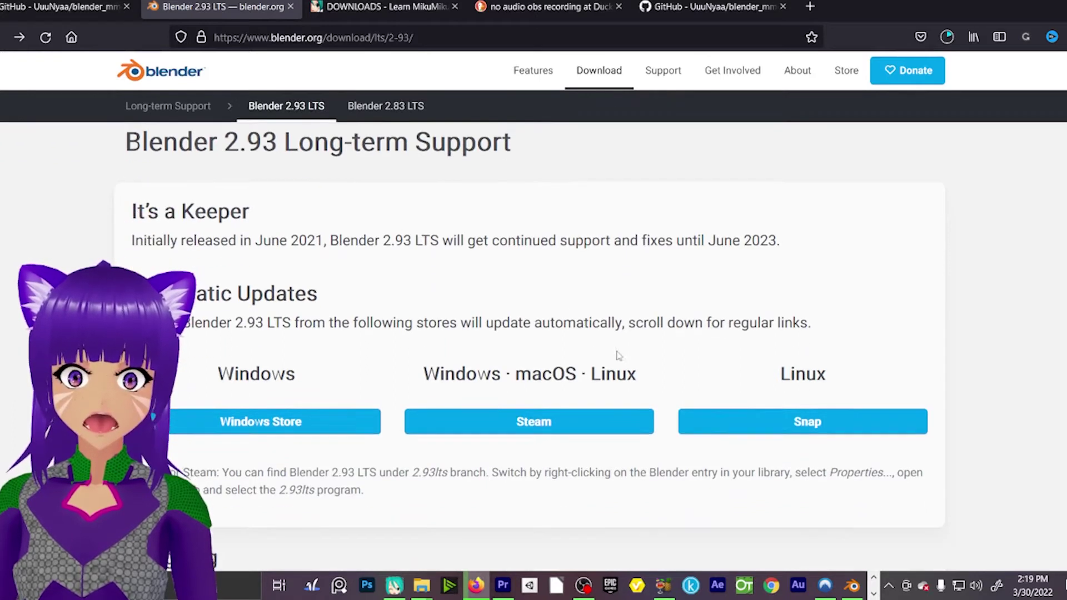
pyautogui.scroll(-2, 622, 495)
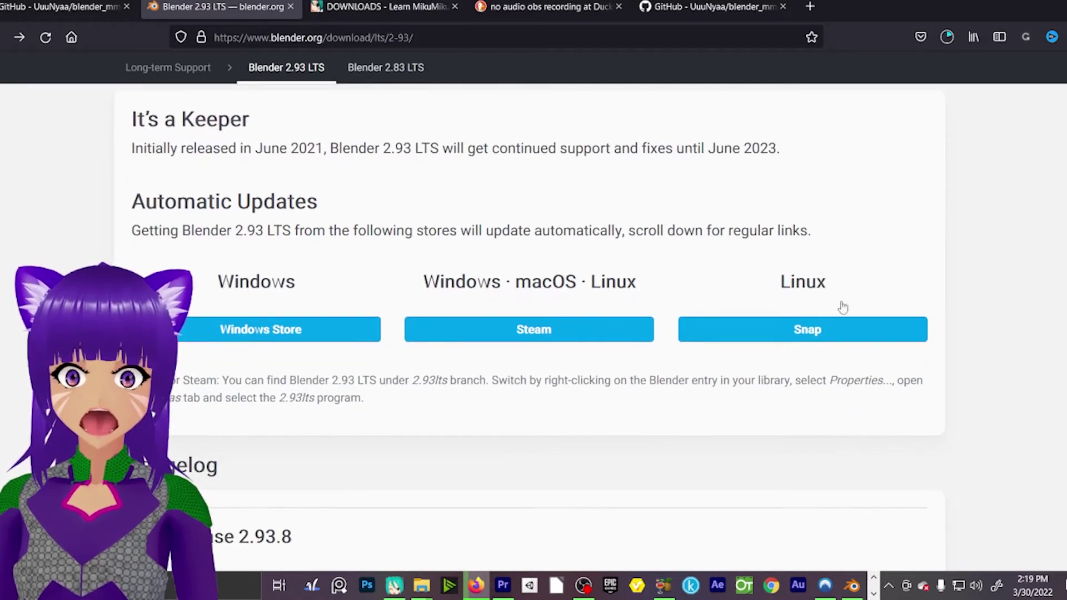
pyautogui.scroll(-4, 639, 411)
pyautogui.scroll(-3, 500, 312)
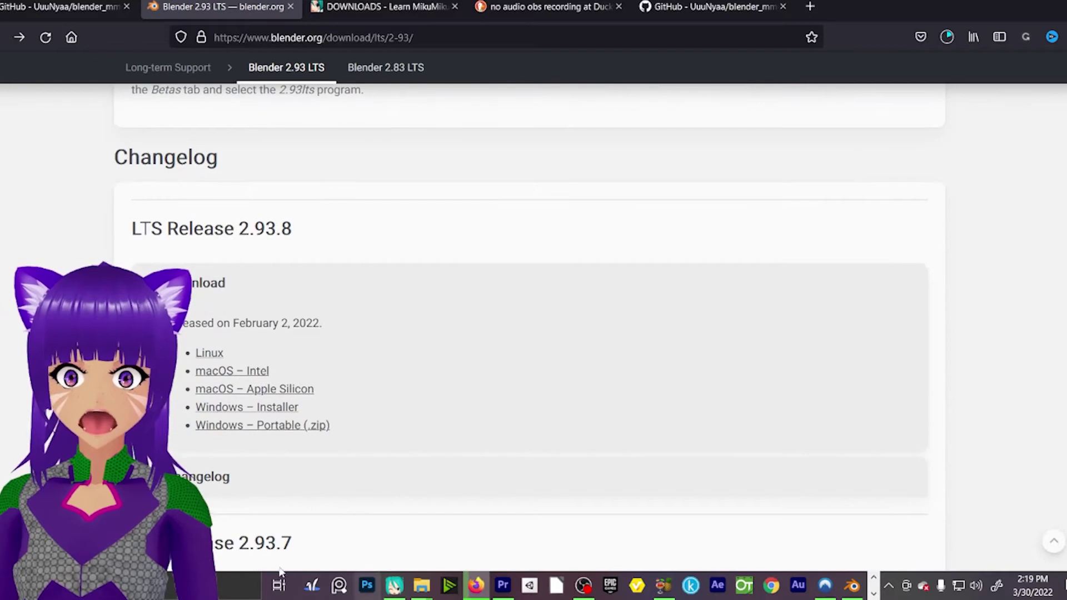
pyautogui.scroll(-3, 300, 383)
pyautogui.scroll(4, 233, 211)
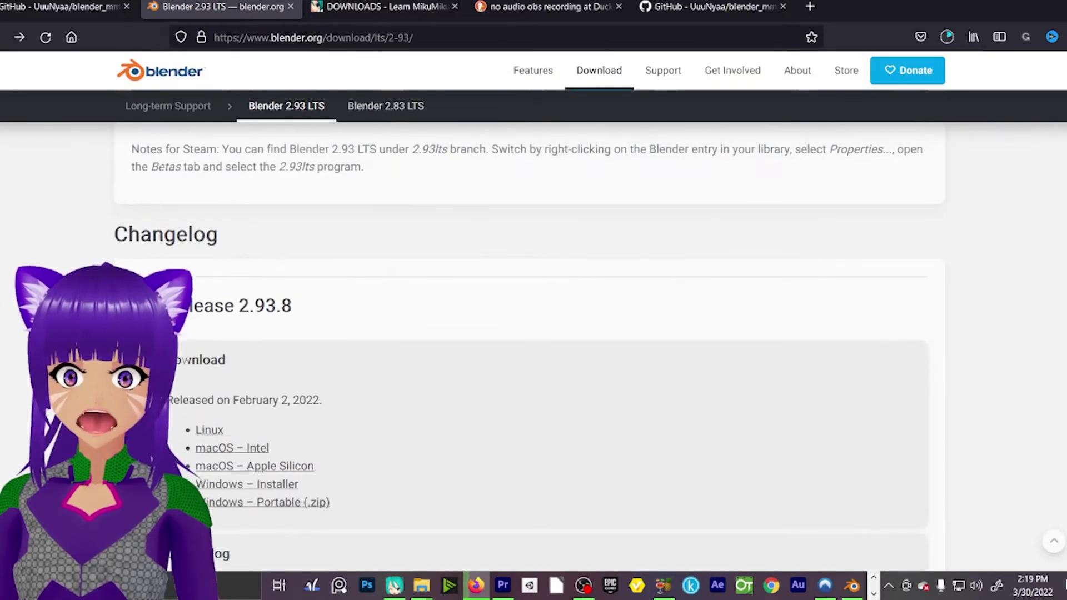
pyautogui.scroll(-2, 278, 311)
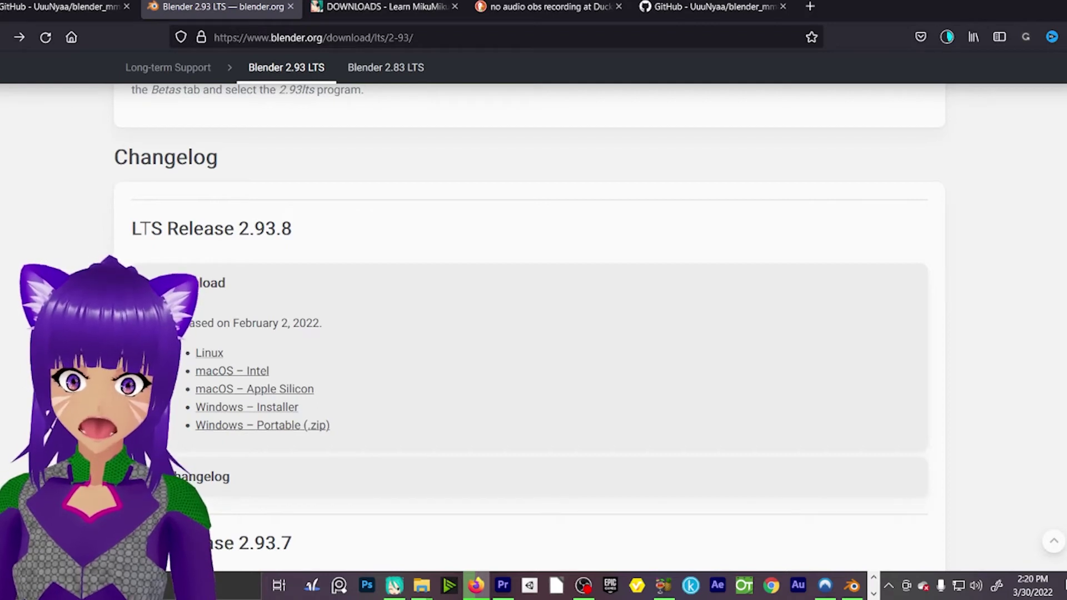
pyautogui.click(946, 36)
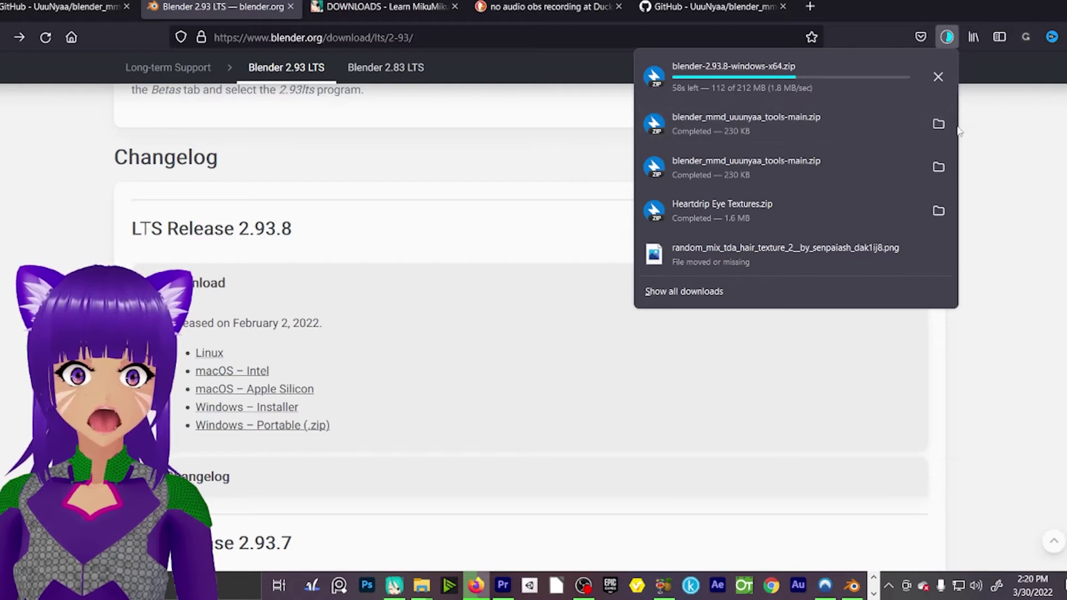
pyautogui.click(938, 126)
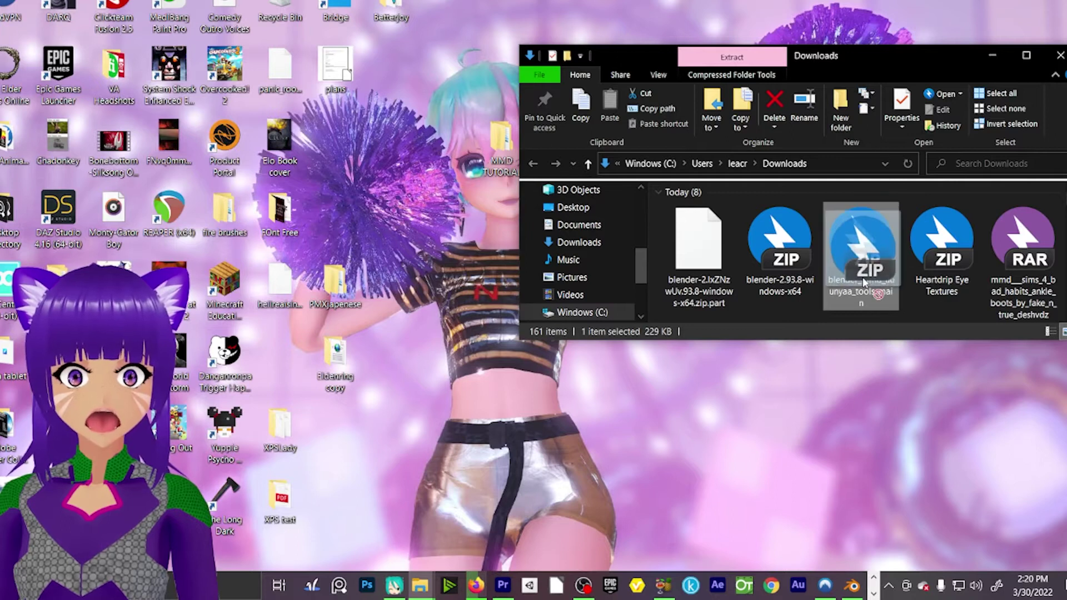
# Step: Create a desktop folder named MMD TOOL, move the MMD tools zip into it, and open it
pyautogui.rightClick(429, 464)
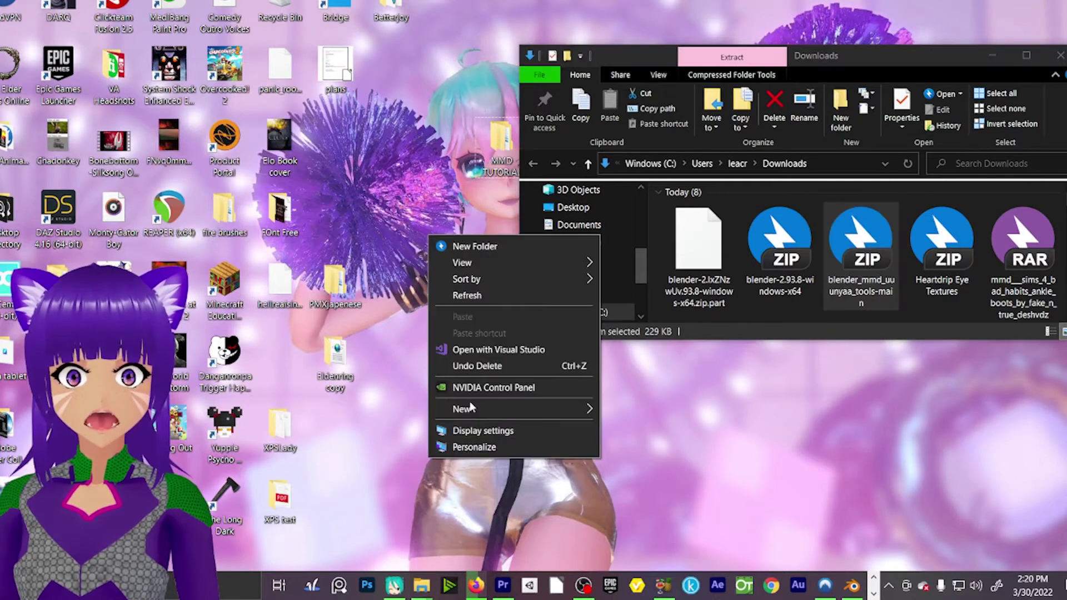
pyautogui.click(495, 245)
pyautogui.press('BackSpace')
pyautogui.write('M')
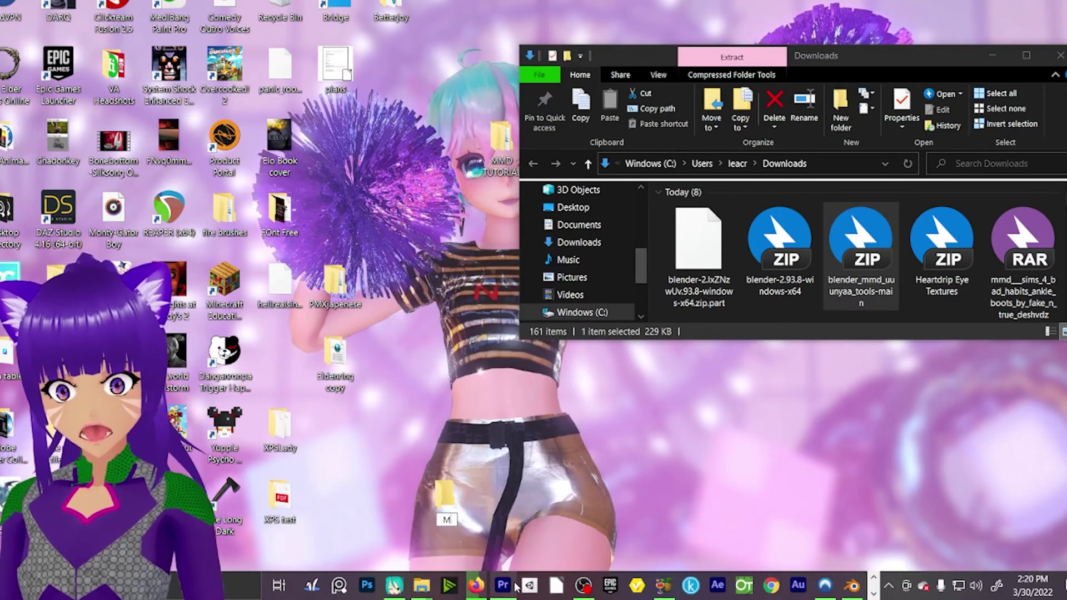
pyautogui.write('MD TOOL')
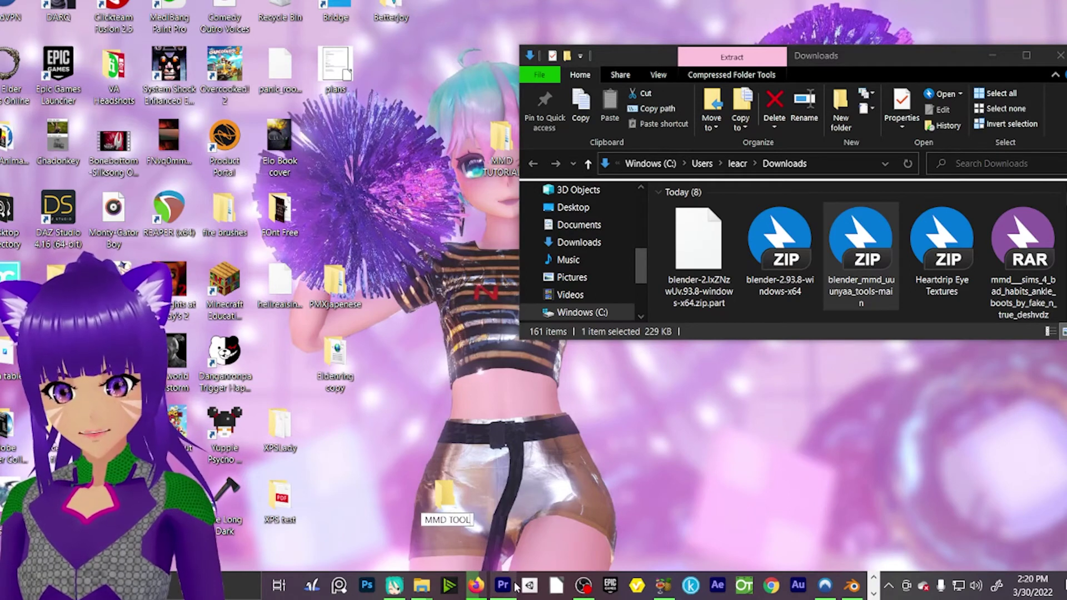
pyautogui.press('Return')
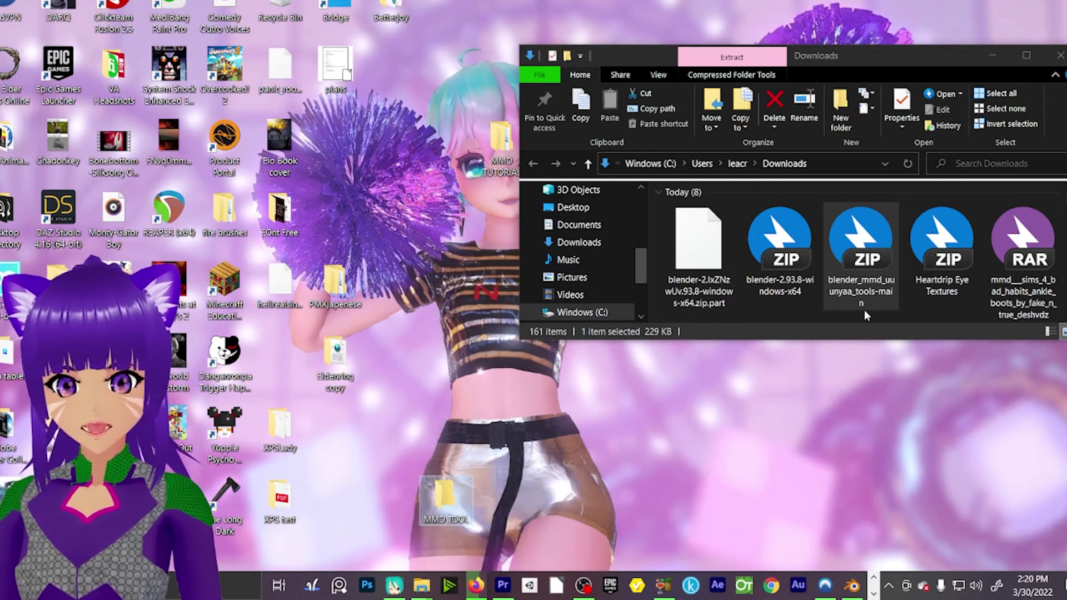
pyautogui.moveTo(865, 314); pyautogui.dragTo(351, 493)
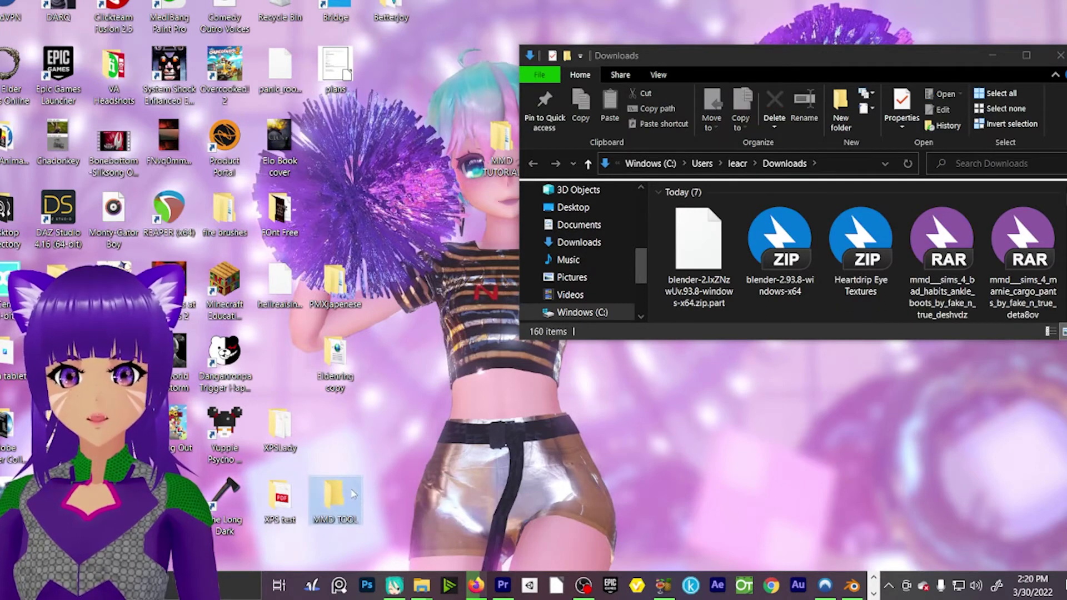
pyautogui.doubleClick(352, 493)
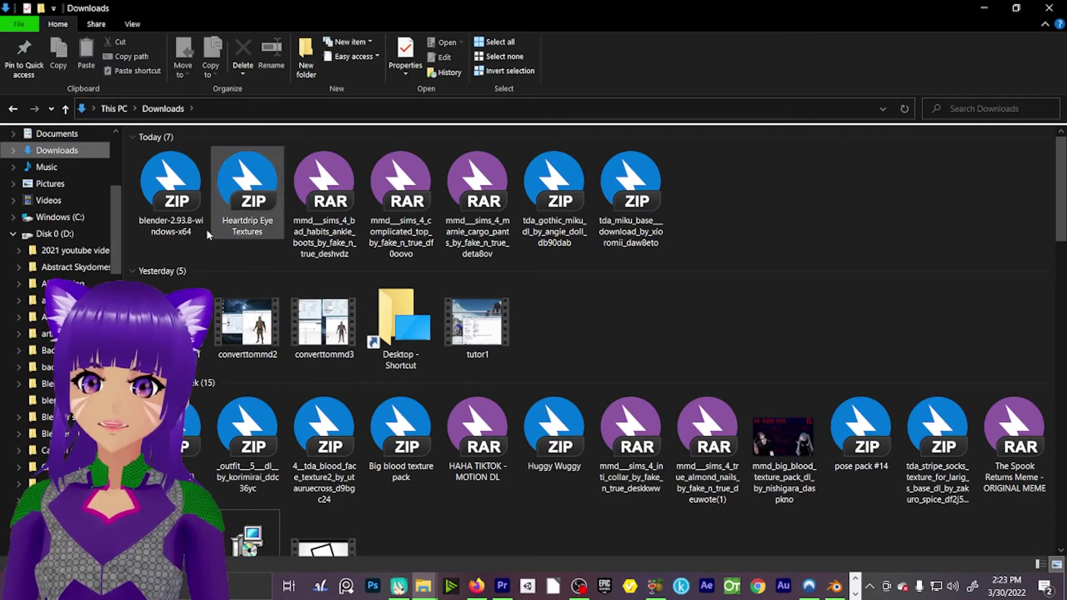
# Step: Create a new folder named Tutorial on the desktop
pyautogui.rightClick(176, 227)
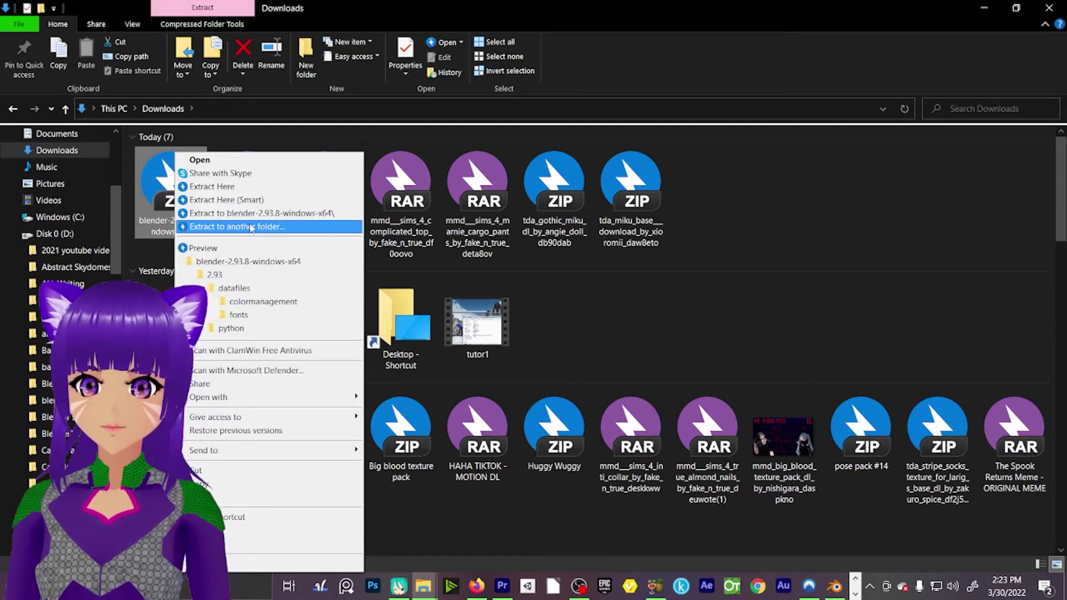
pyautogui.click(983, 7)
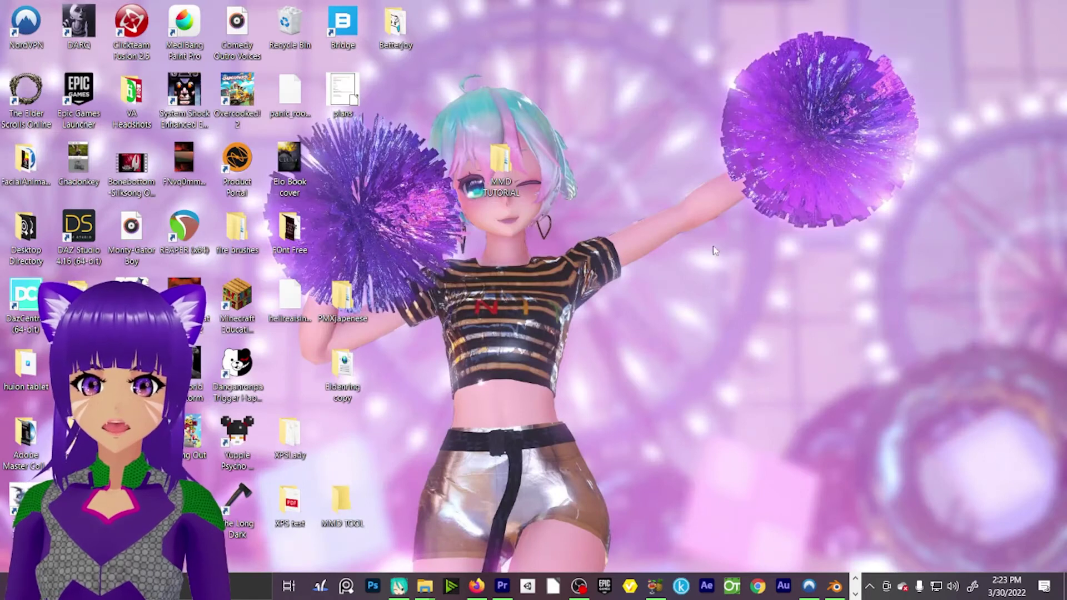
pyautogui.rightClick(640, 157)
pyautogui.click(683, 166)
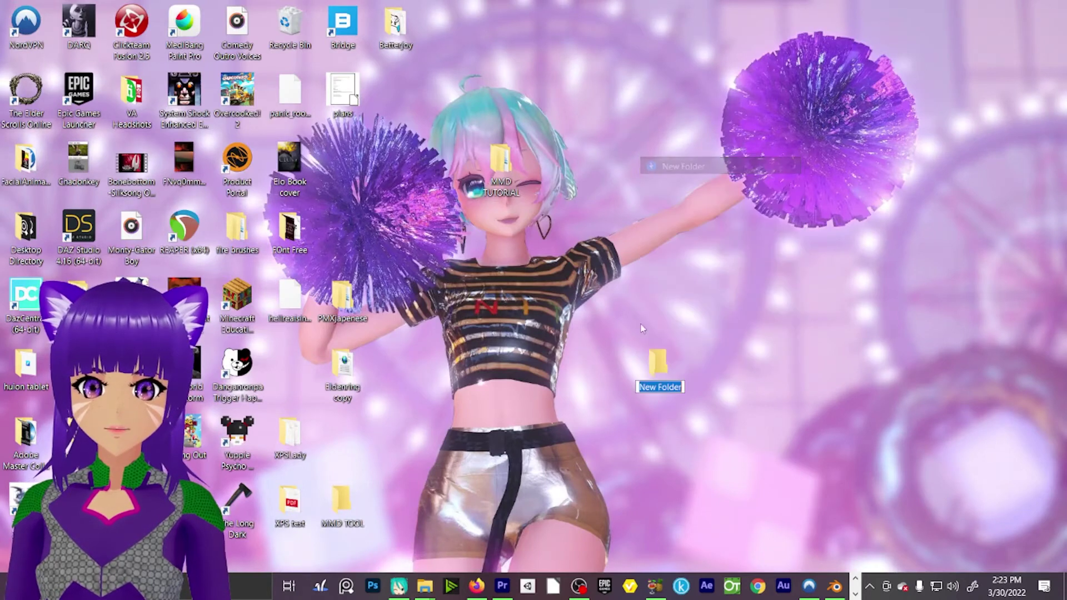
pyautogui.write('Tuto')
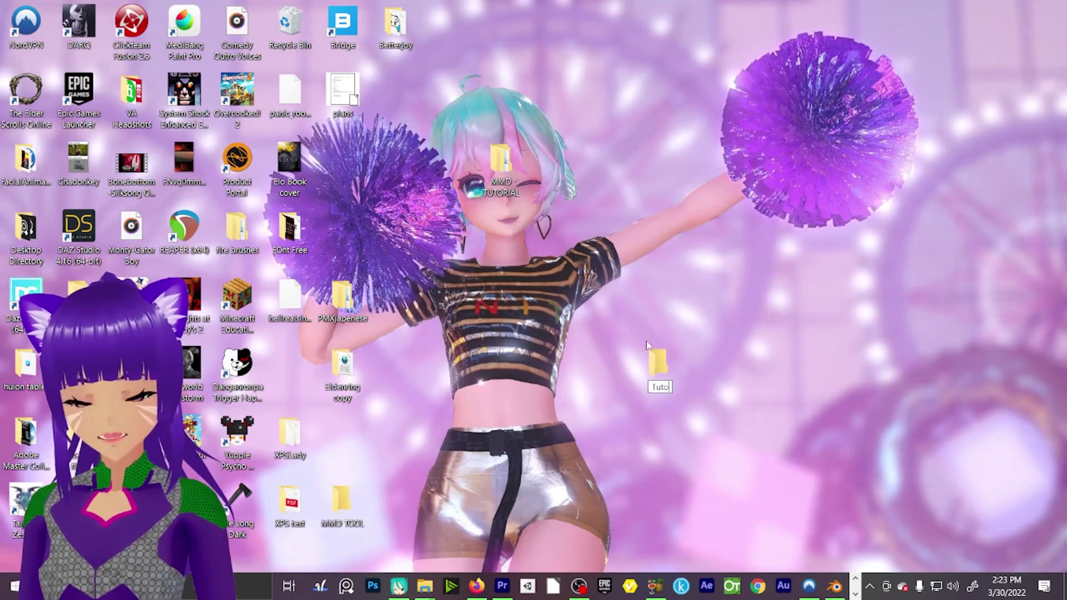
pyautogui.write('rial')
pyautogui.press('Return')
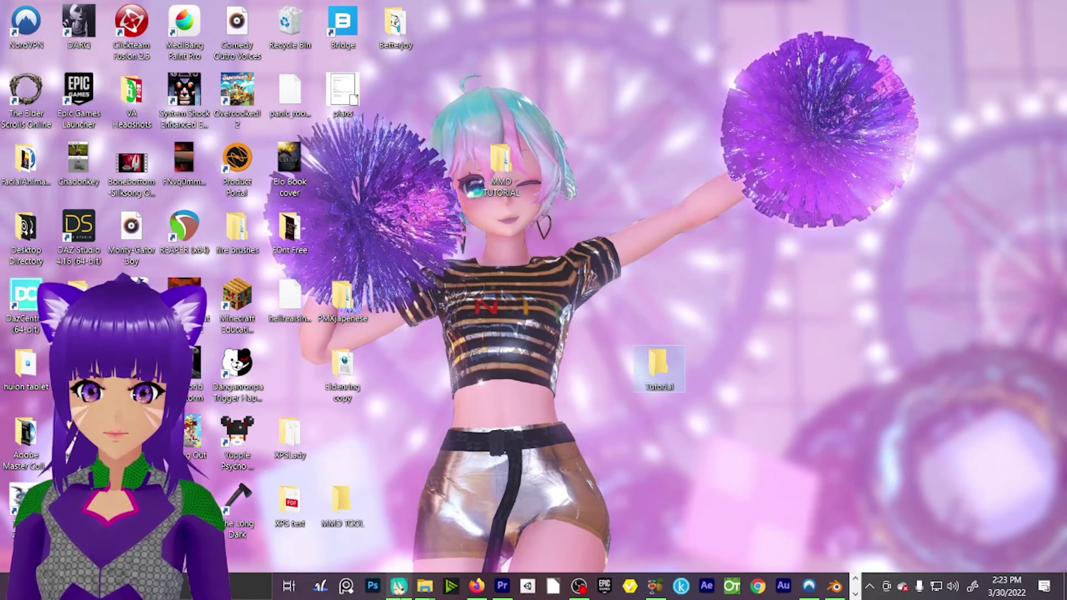
# Step: Move the Blender 2.93.8 zip from Downloads into the Tutorial folder
pyautogui.moveTo(425, 586)
pyautogui.click(356, 472)
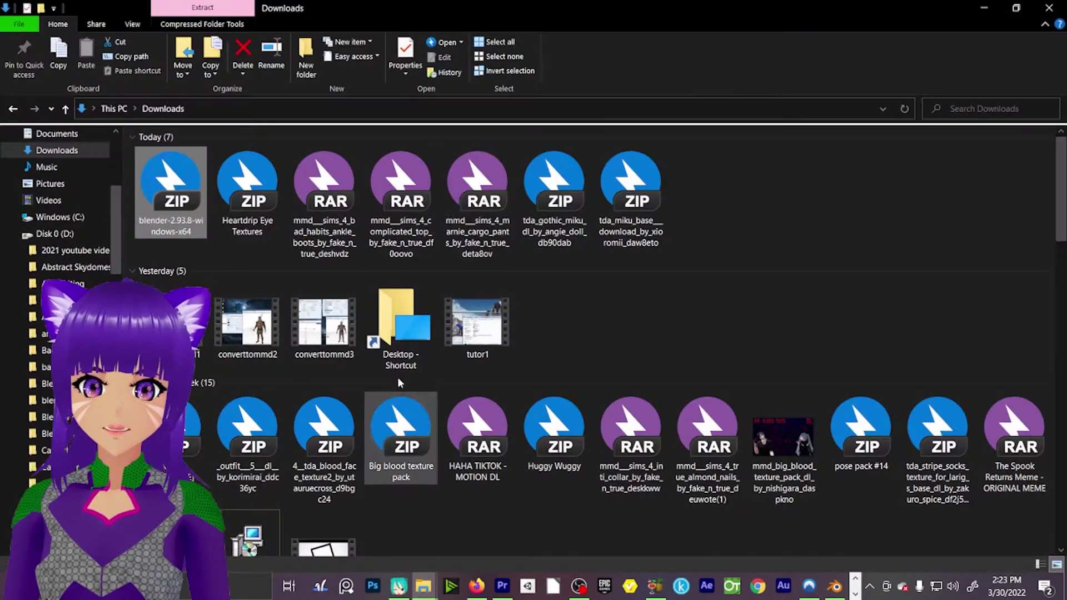
pyautogui.click(1015, 8)
pyautogui.moveTo(170, 186); pyautogui.dragTo(656, 372)
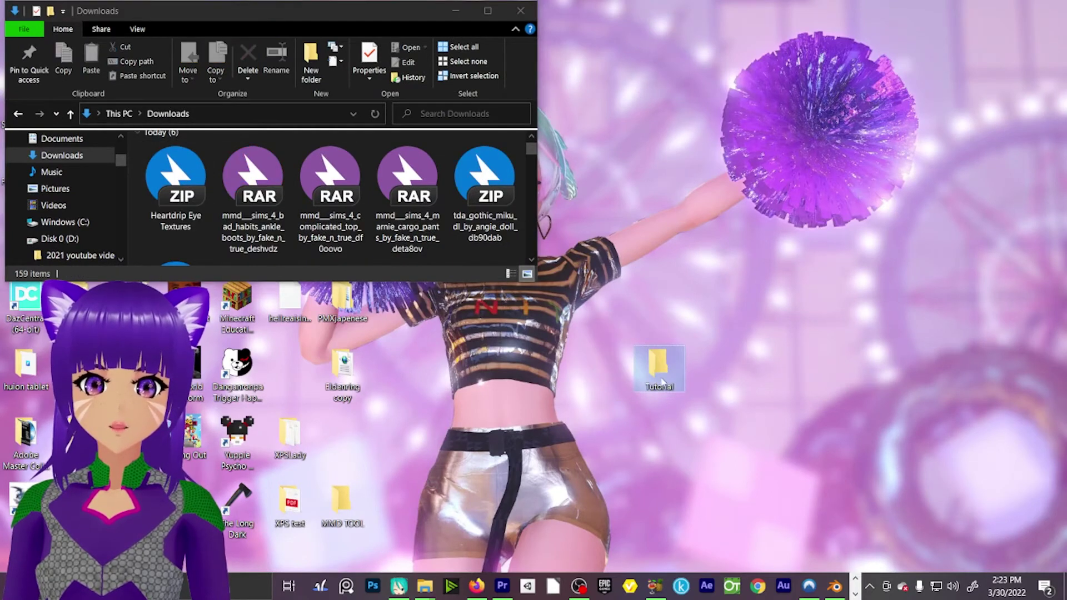
# Step: Extract the Blender zip in place inside the Tutorial folder with Extract Here
pyautogui.doubleClick(659, 365)
pyautogui.click(722, 231)
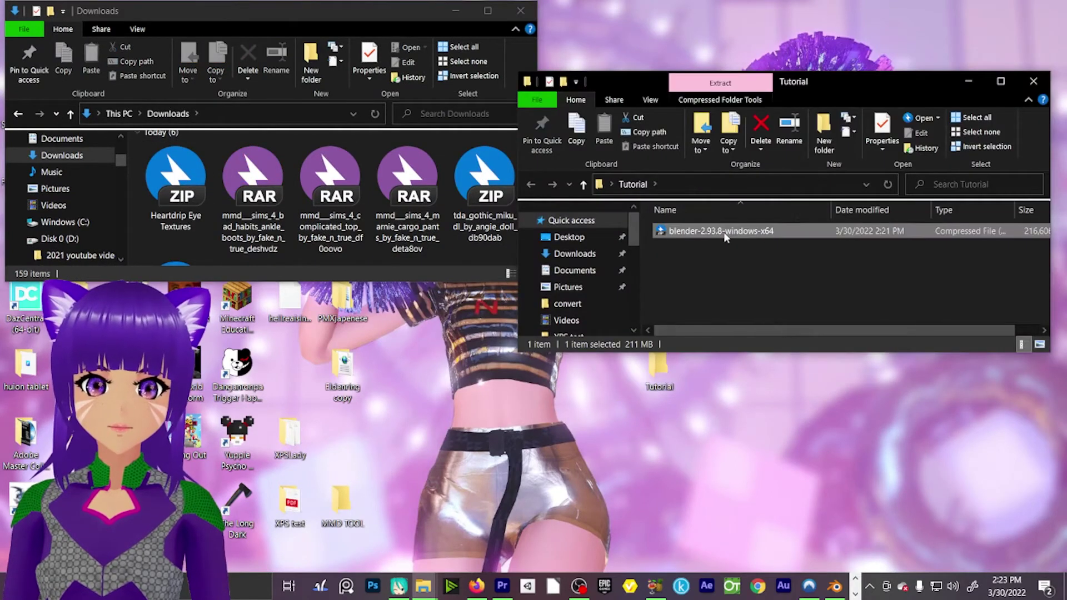
pyautogui.rightClick(723, 232)
pyautogui.click(785, 189)
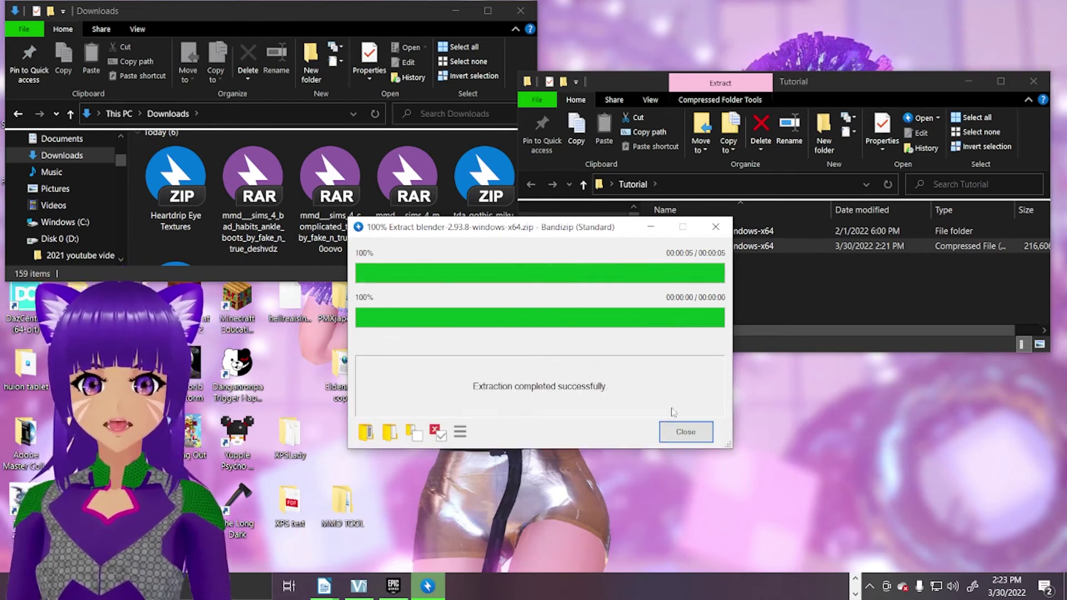
pyautogui.click(701, 431)
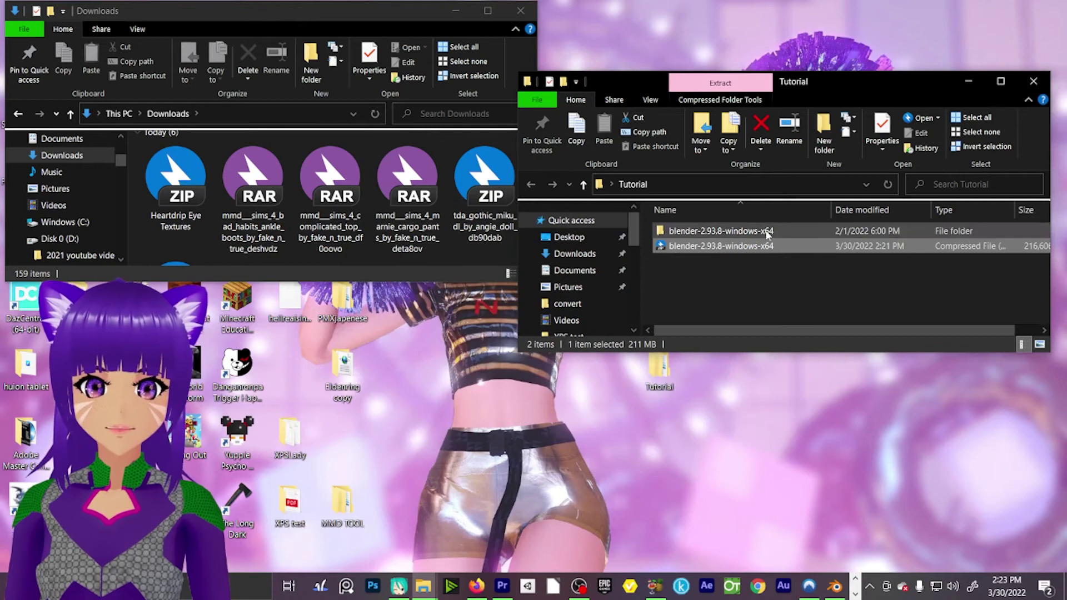
# Step: Inspect the extracted blender-2.93.8-windows-x64 folder, then close its window
pyautogui.click(767, 233)
pyautogui.doubleClick(754, 232)
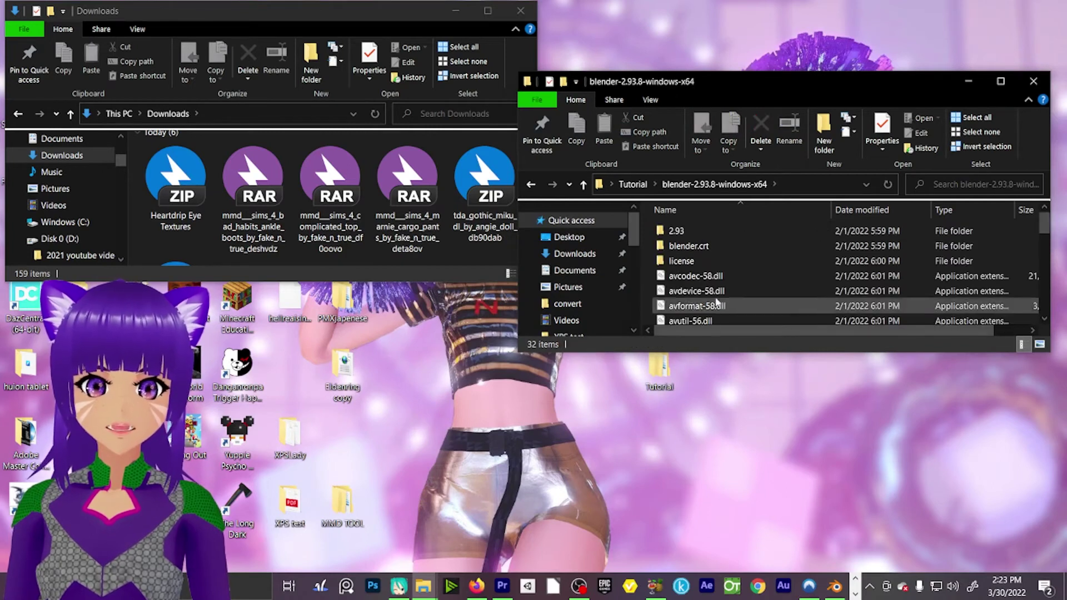
pyautogui.scroll(-3, 722, 278)
pyautogui.scroll(1, 720, 287)
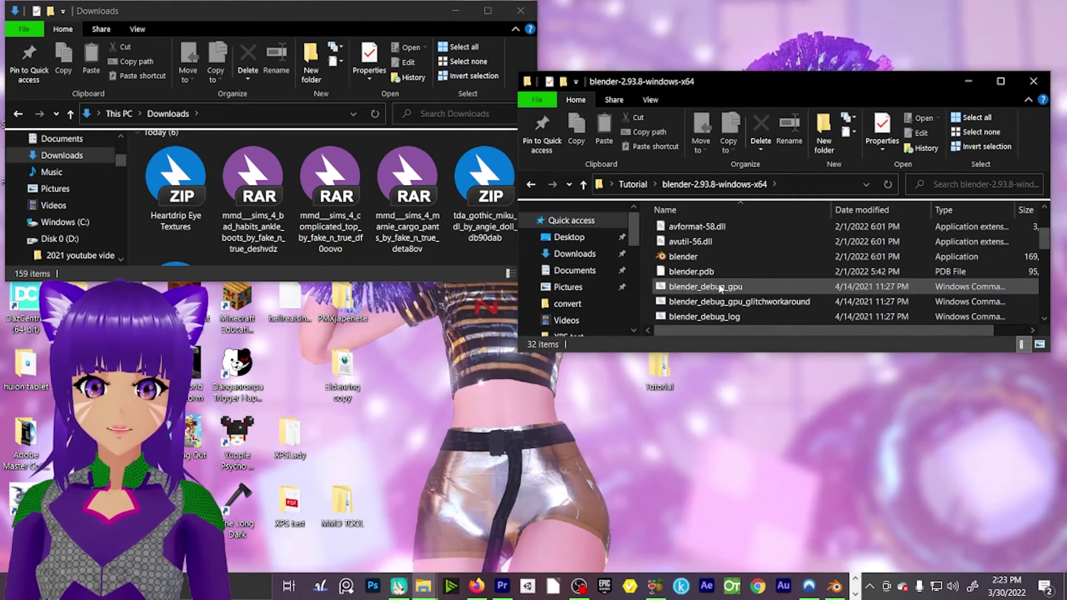
pyautogui.click(1007, 83)
pyautogui.scroll(2, 371, 342)
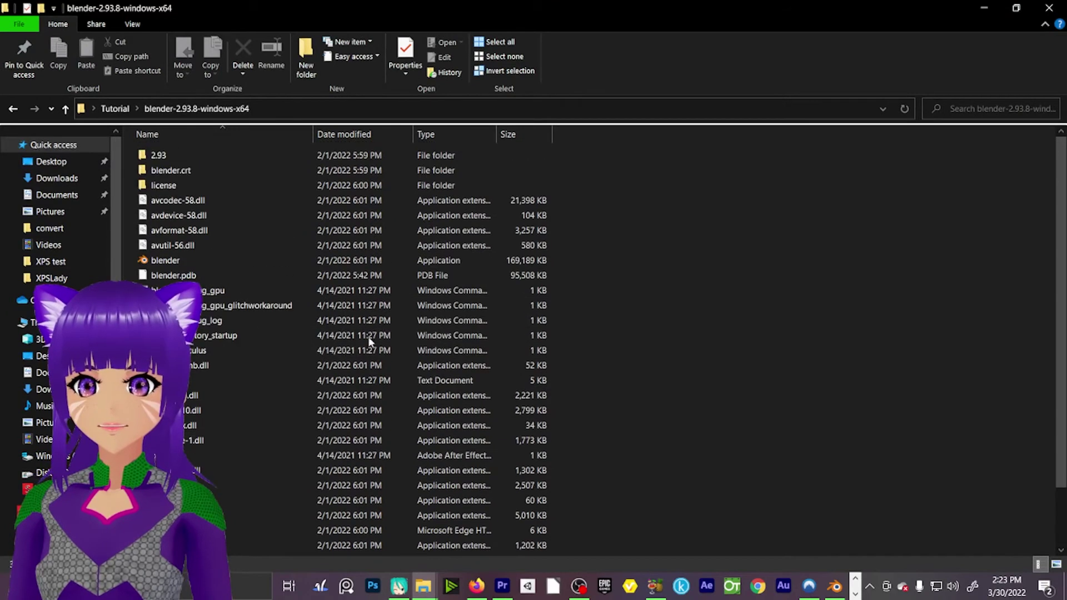
pyautogui.click(1049, 8)
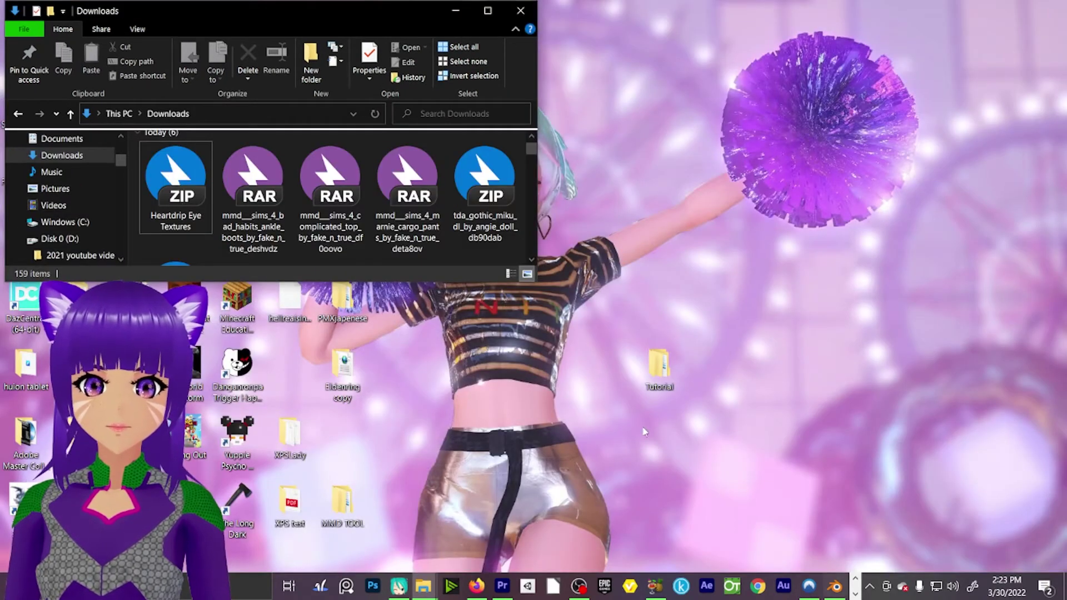
# Step: Check the blender and MMD TOOL folders, then move Tutorial beside MMD TOOL
pyautogui.moveTo(728, 414); pyautogui.dragTo(602, 358)
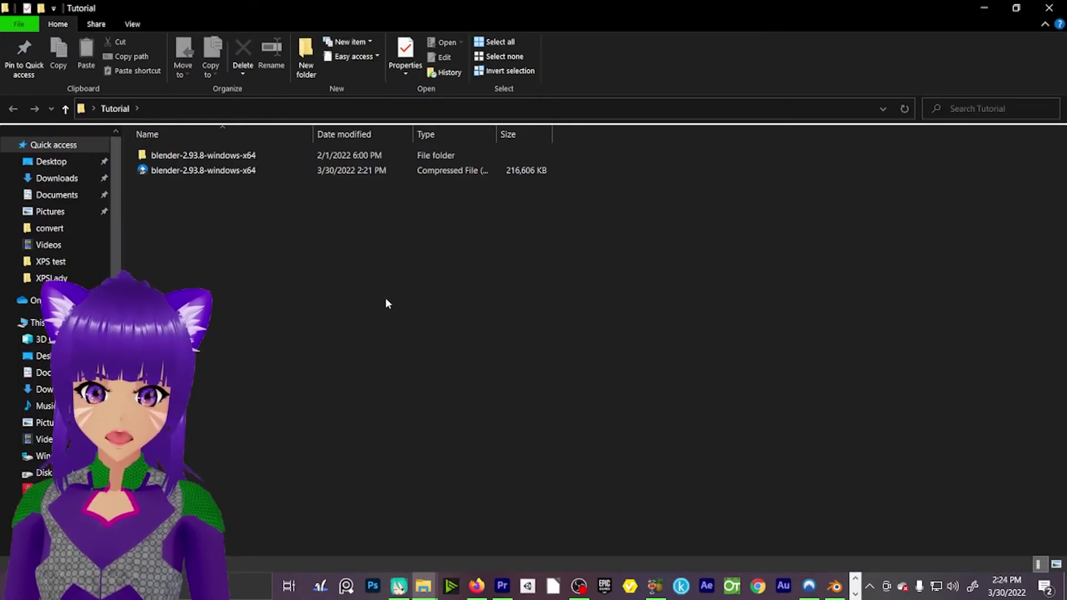
pyautogui.doubleClick(167, 156)
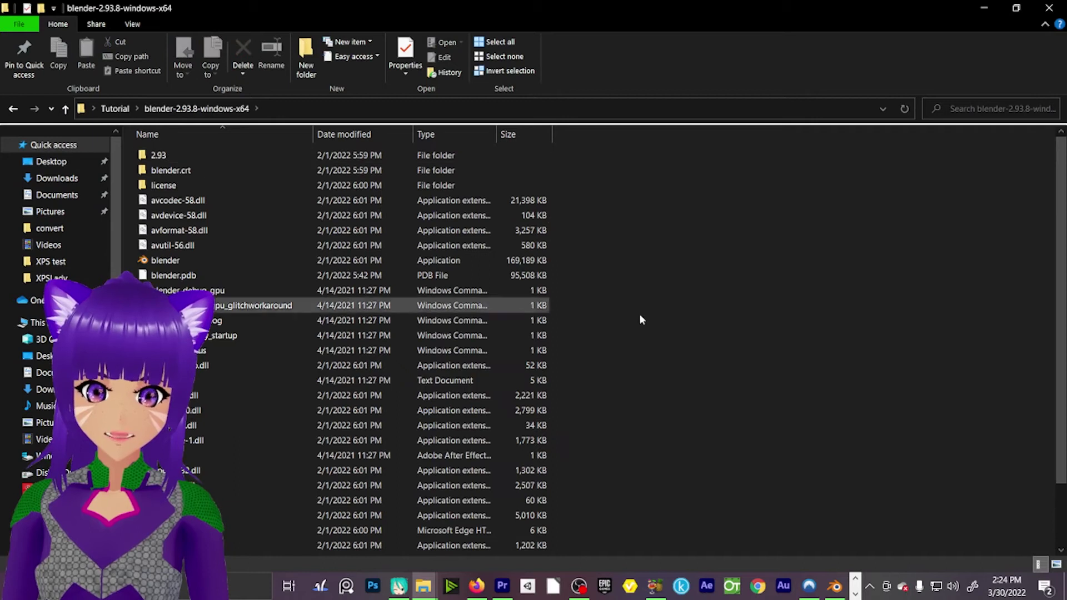
pyautogui.click(996, 15)
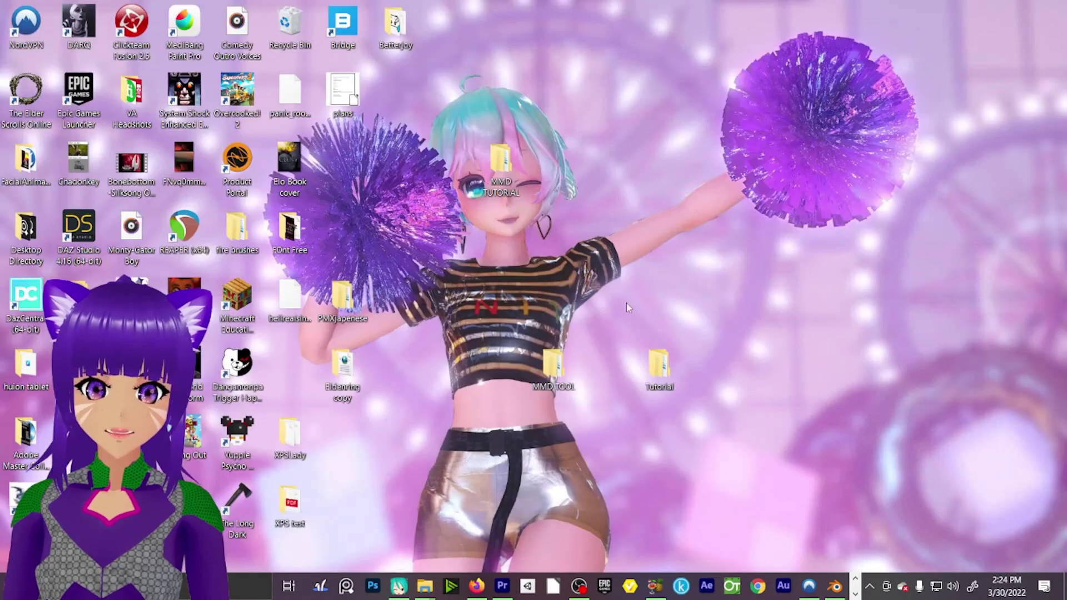
pyautogui.doubleClick(550, 361)
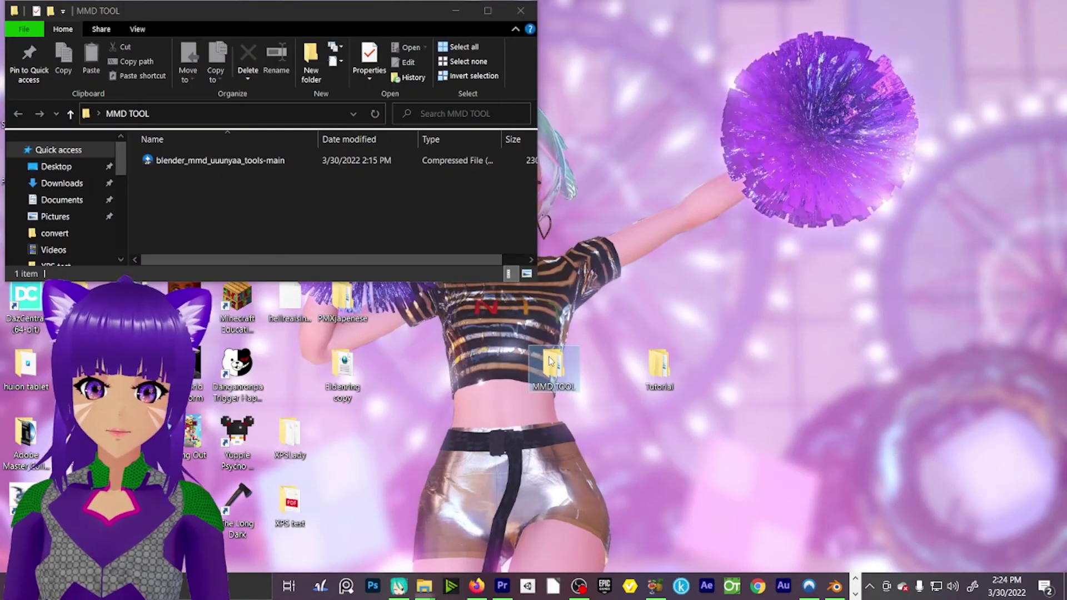
pyautogui.click(448, 8)
pyautogui.moveTo(660, 367); pyautogui.dragTo(503, 362)
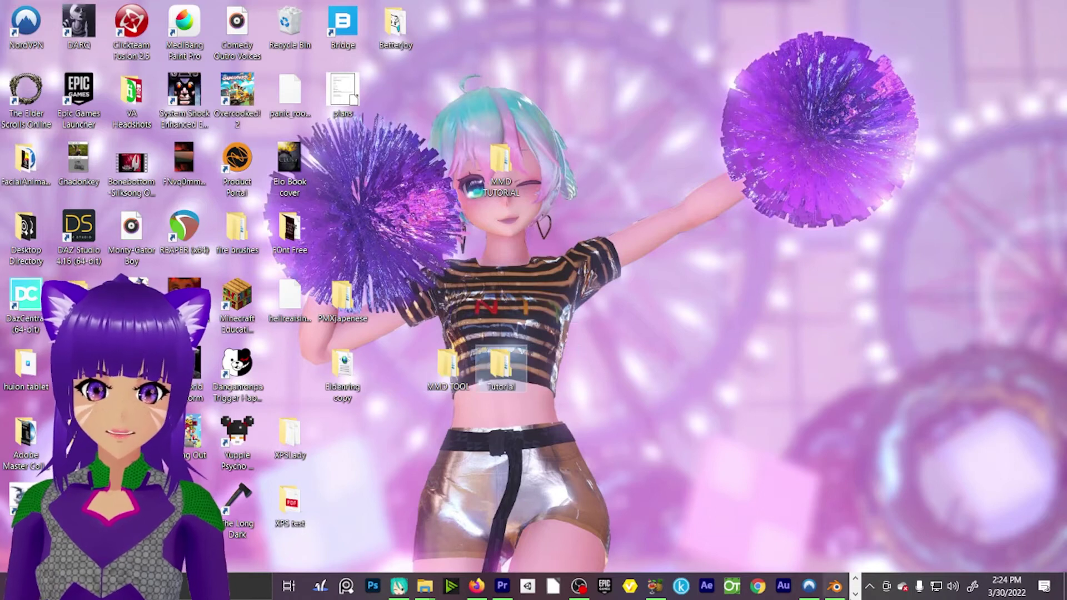
# Step: Launch Blender and delete the default camera, cube and light
pyautogui.click(835, 586)
pyautogui.click(788, 272)
pyautogui.moveTo(804, 423); pyautogui.dragTo(209, 88)
pyautogui.press('Delete')
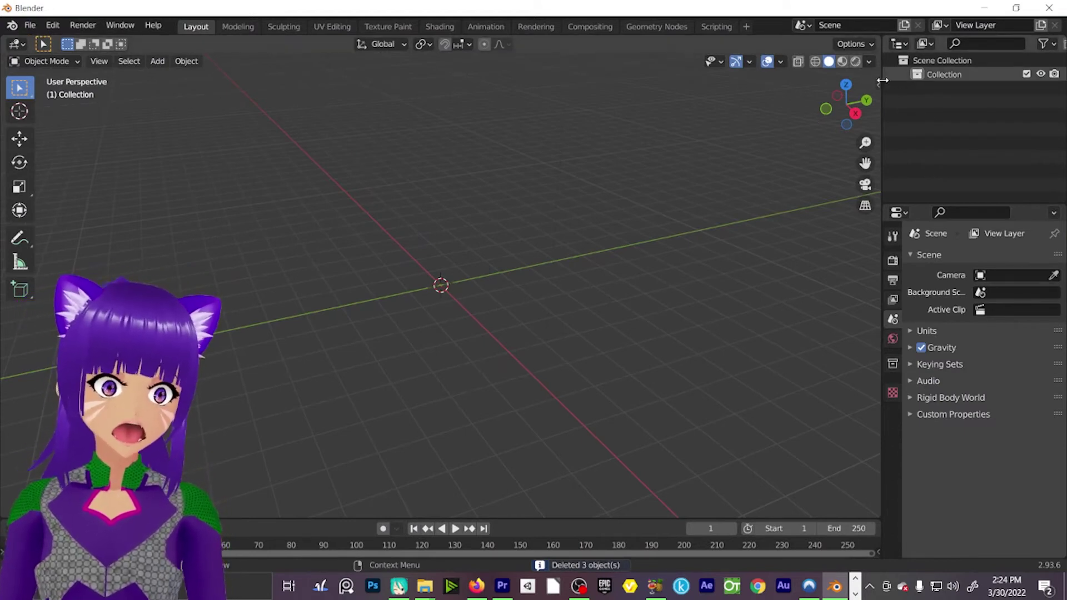
# Step: Show the 3D view sidebar and open Preferences on the Add-ons page
pyautogui.click(878, 85)
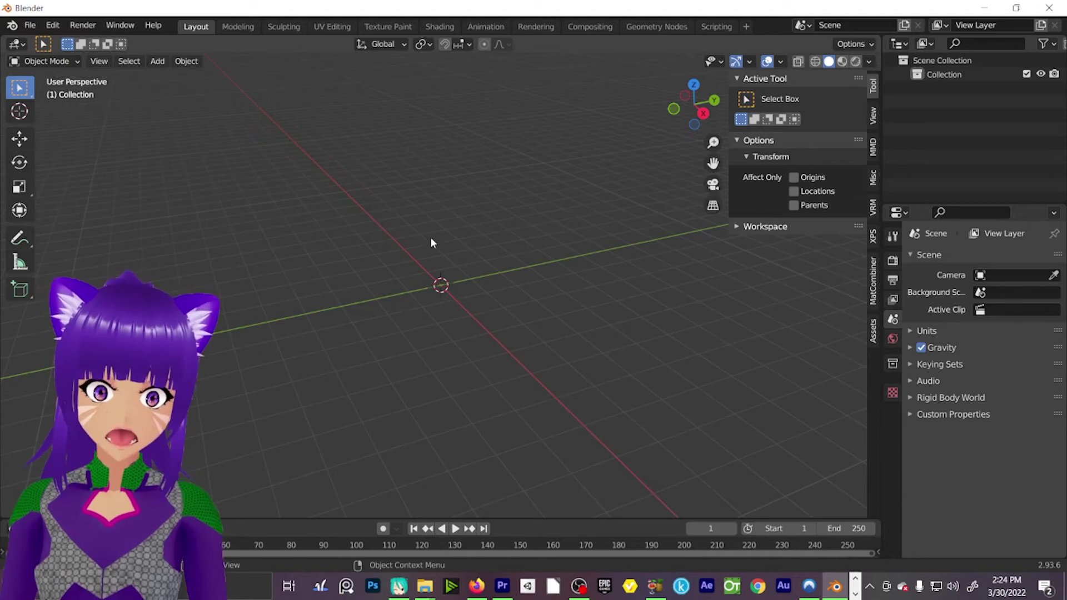
pyautogui.click(53, 25)
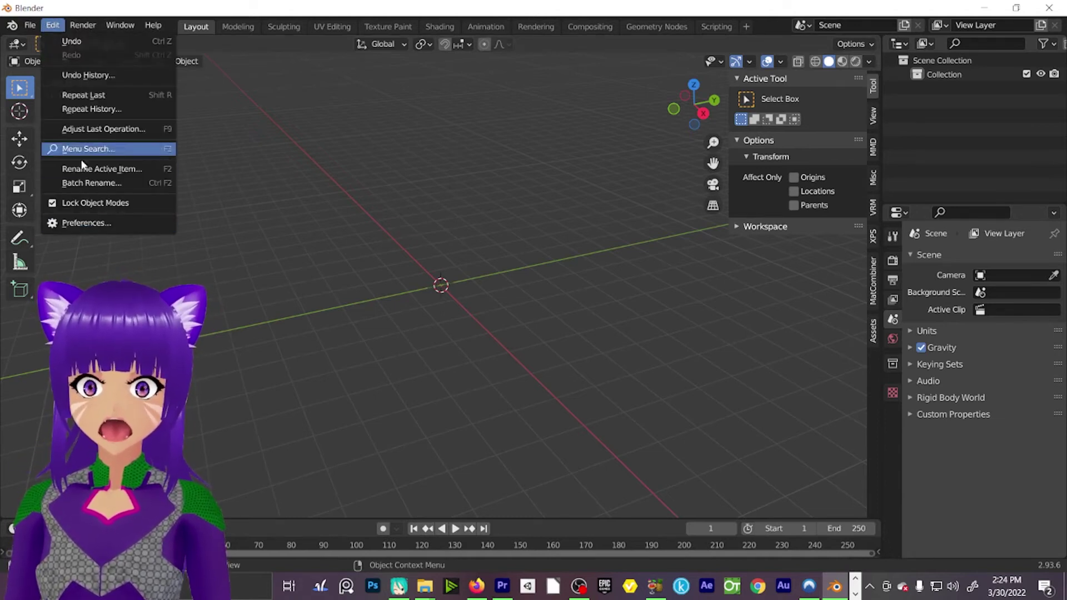
pyautogui.click(84, 223)
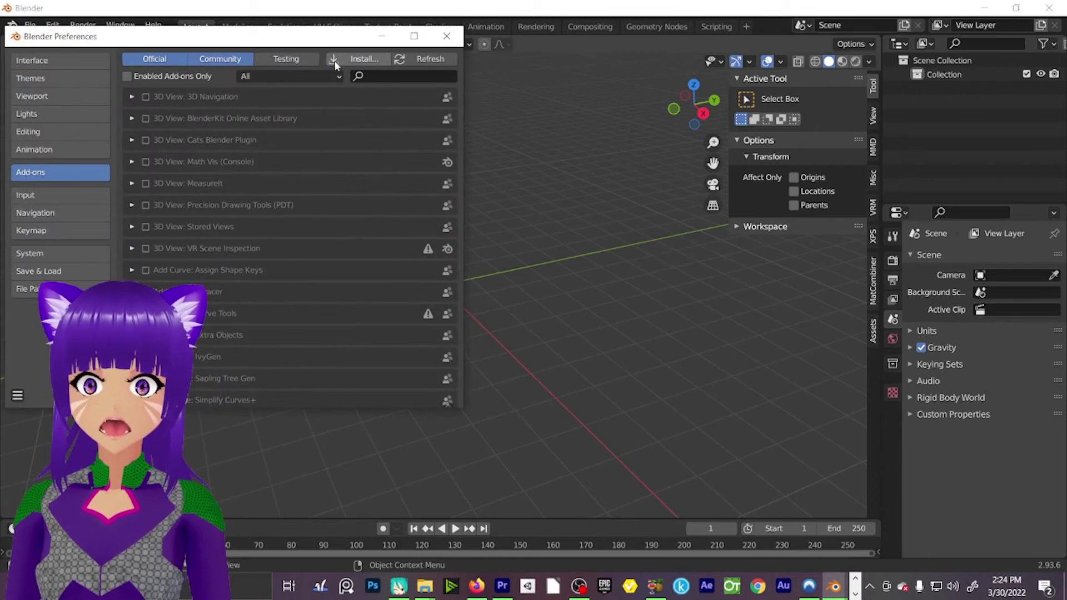
# Step: Browse Install to Desktop\MMD TOOL, pick the blender_mmd_uuunyaa_tools-main zip, then cancel
pyautogui.click(358, 61)
pyautogui.scroll(-5, 312, 267)
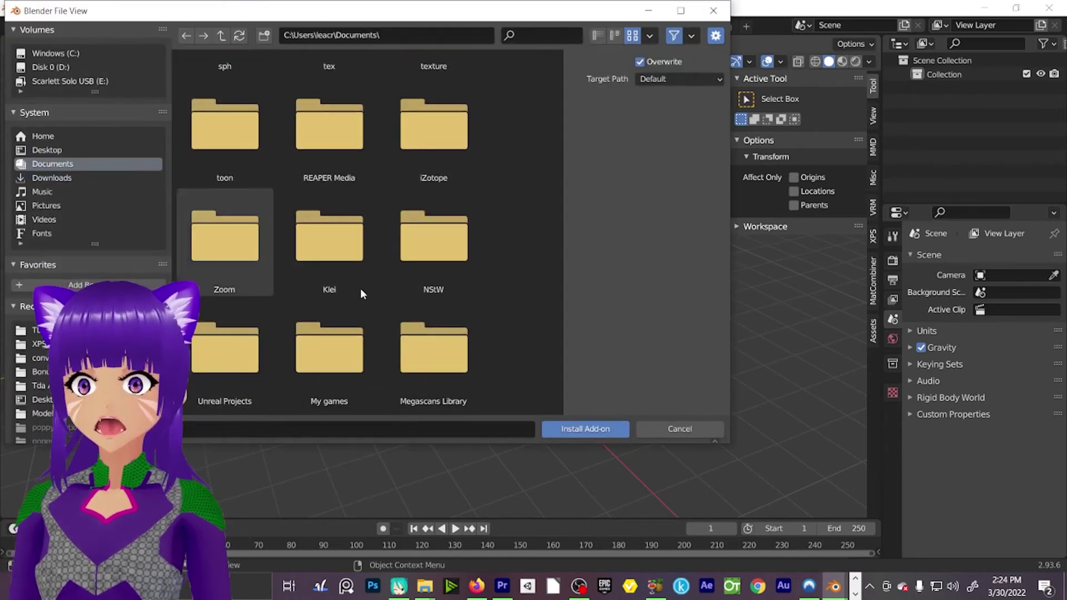
pyautogui.click(85, 149)
pyautogui.scroll(-4, 422, 278)
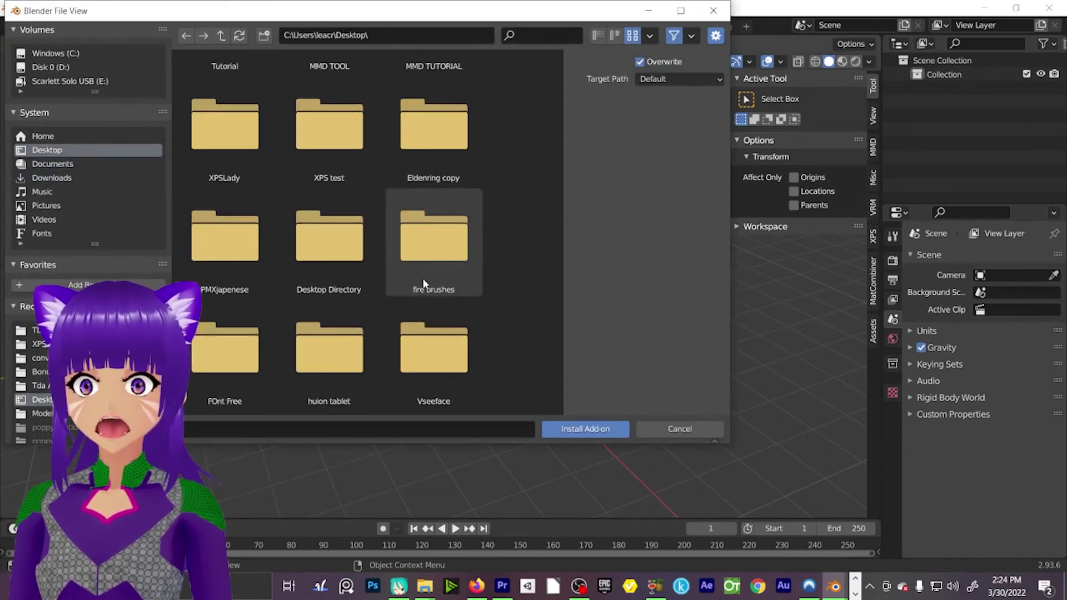
pyautogui.scroll(4, 431, 309)
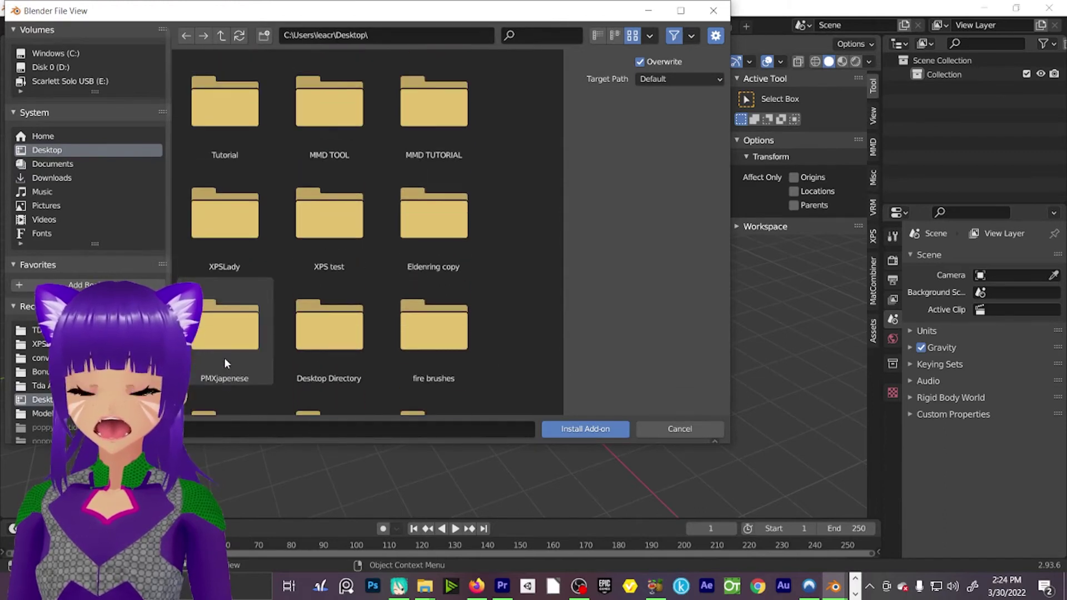
pyautogui.click(335, 123)
pyautogui.doubleClick(335, 123)
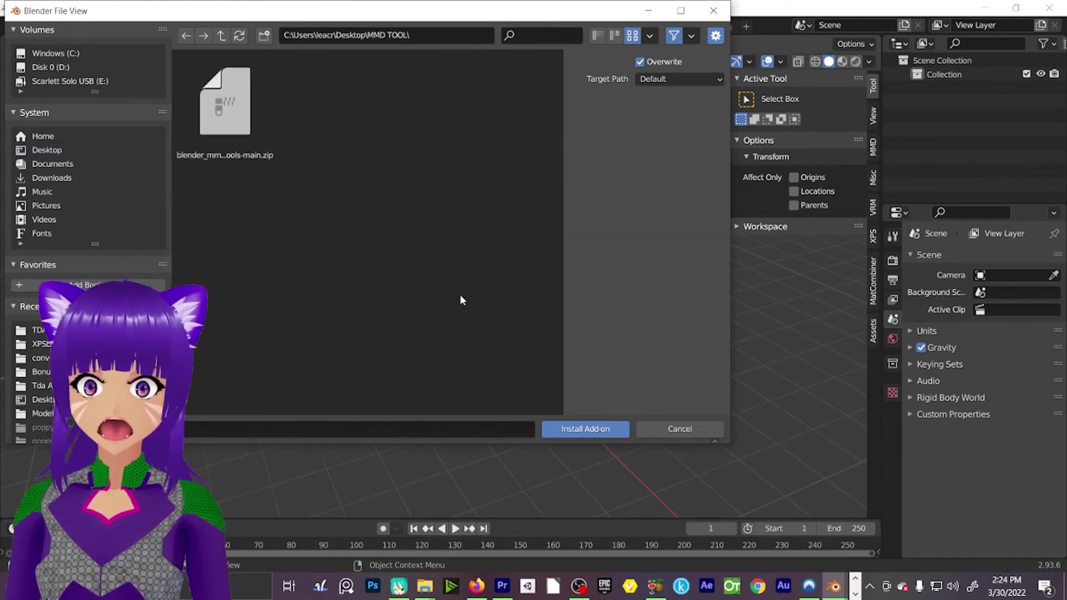
pyautogui.click(225, 103)
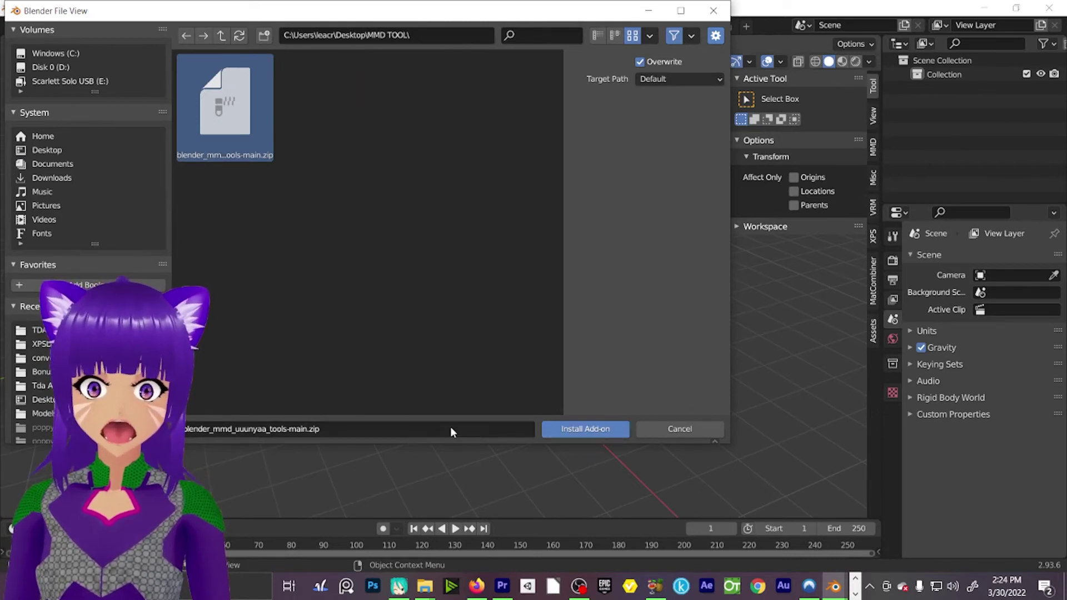
pyautogui.click(708, 428)
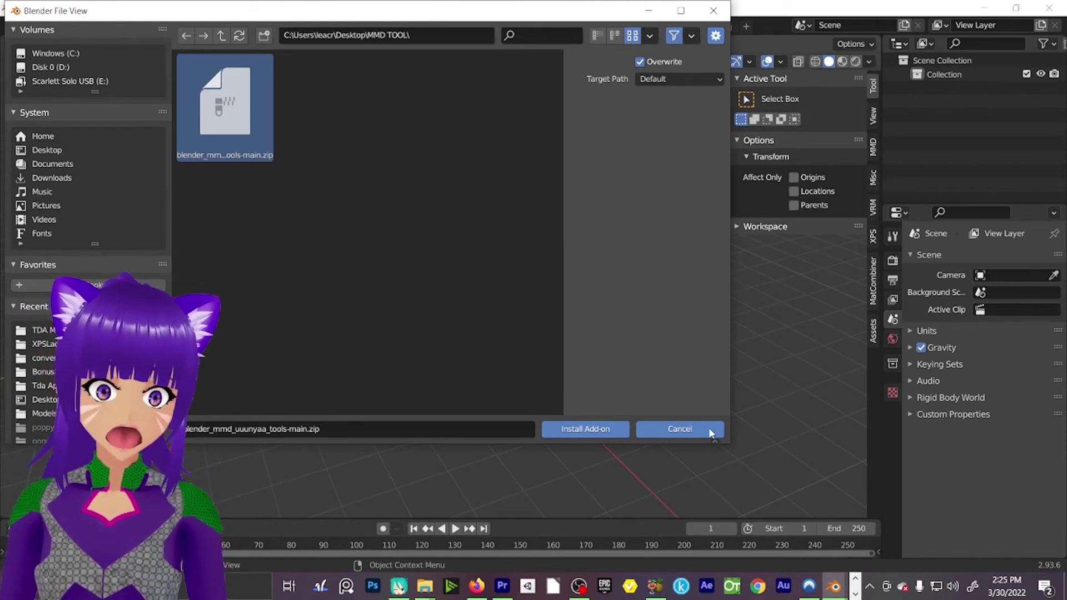
pyautogui.click(708, 428)
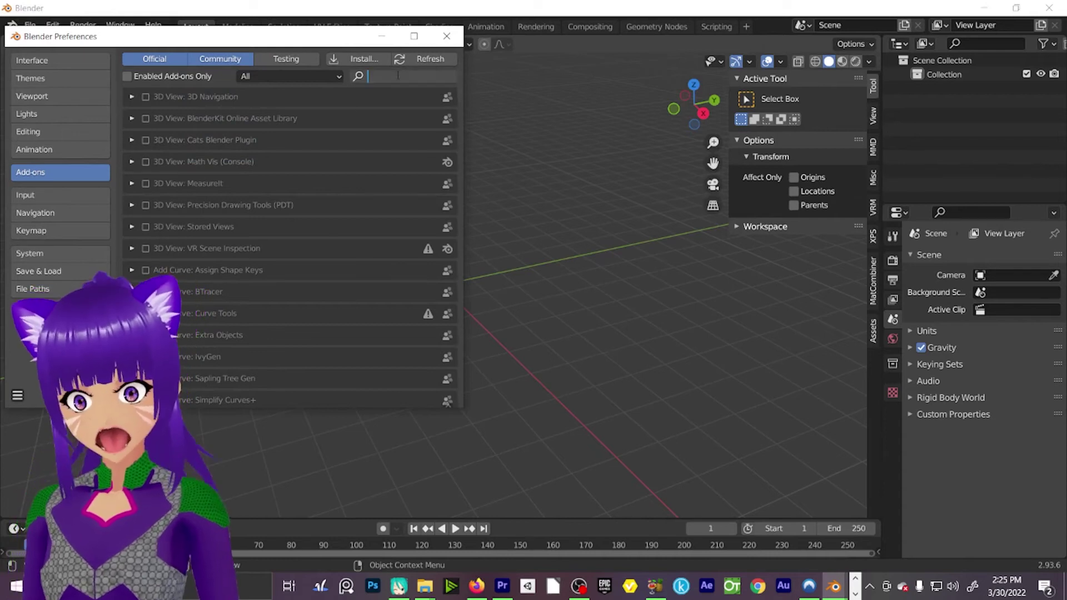
# Step: Filter add-ons by 'mmd', enable mmd_uuunyaa_tools, and close Preferences
pyautogui.write('mmd')
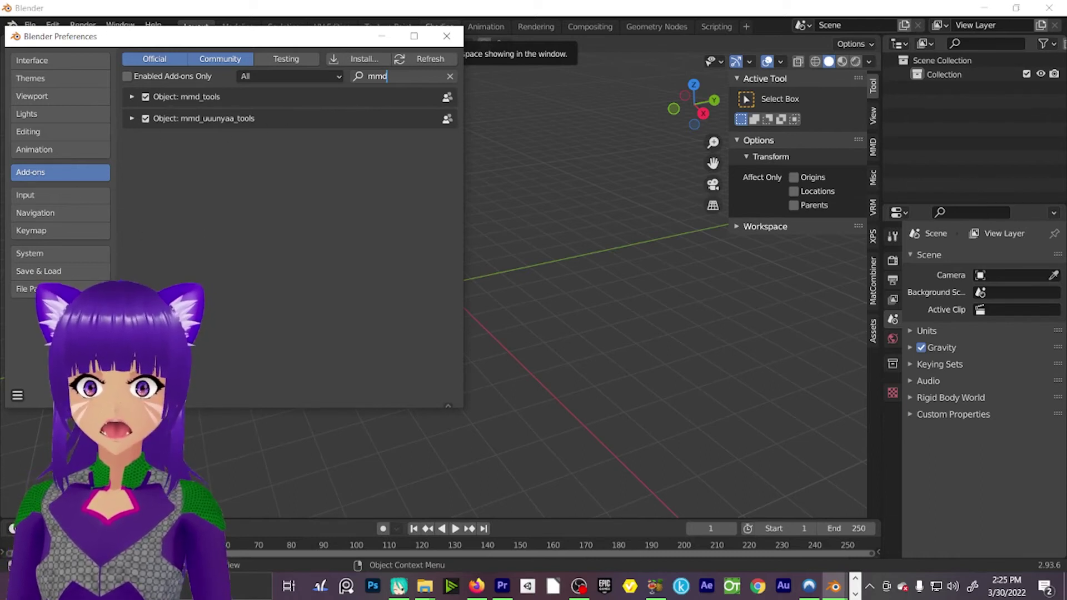
pyautogui.click(147, 123)
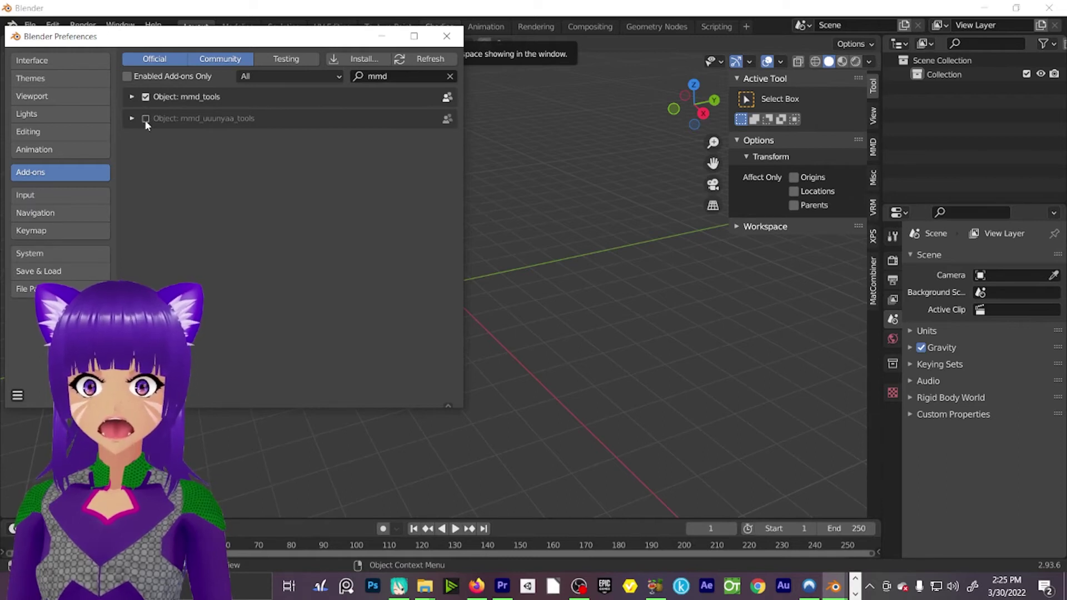
pyautogui.click(145, 119)
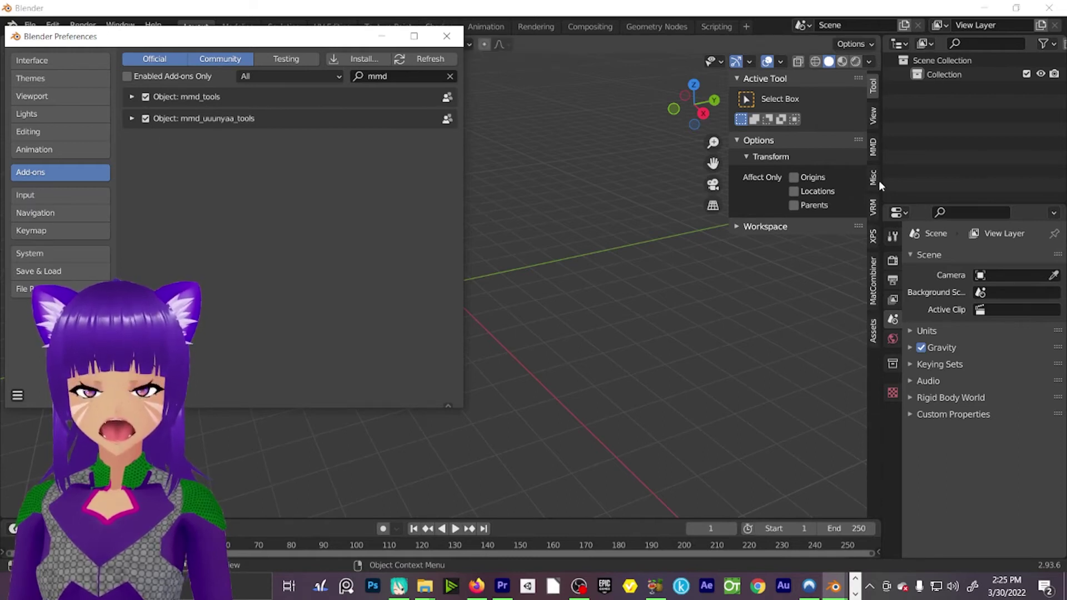
pyautogui.click(873, 148)
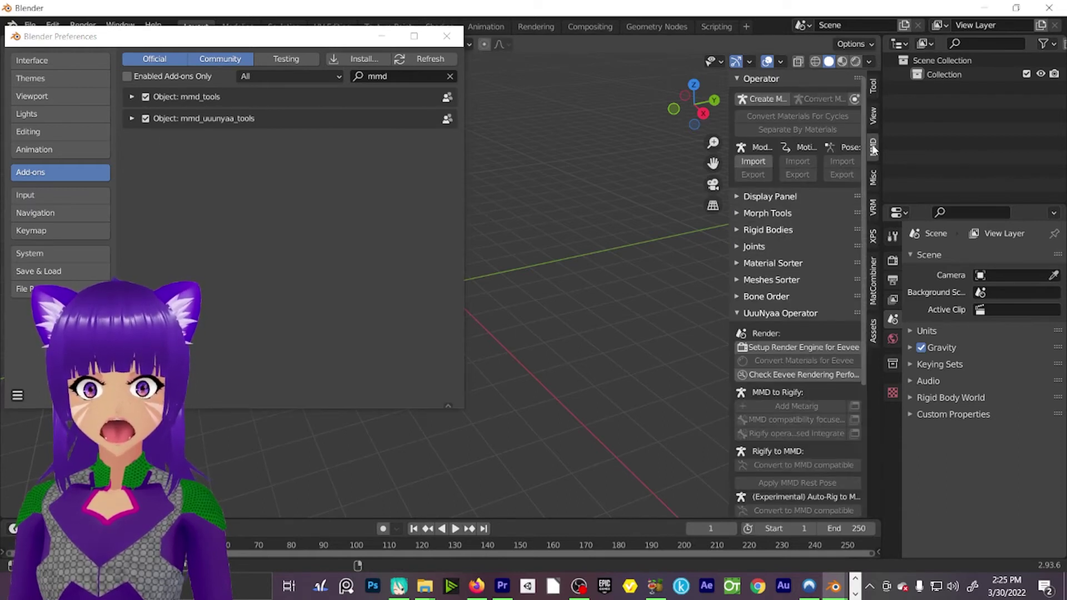
pyautogui.click(447, 37)
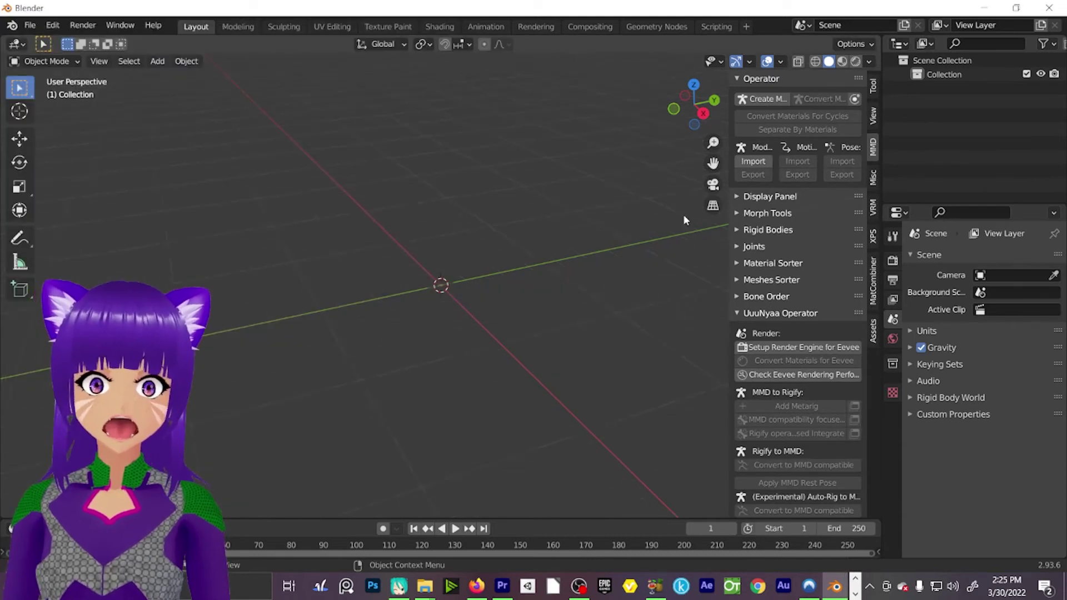
# Step: Orbit the empty scene and start an MMD Model Import
pyautogui.moveTo(703, 166); pyautogui.dragTo(429, 274, button='middle')
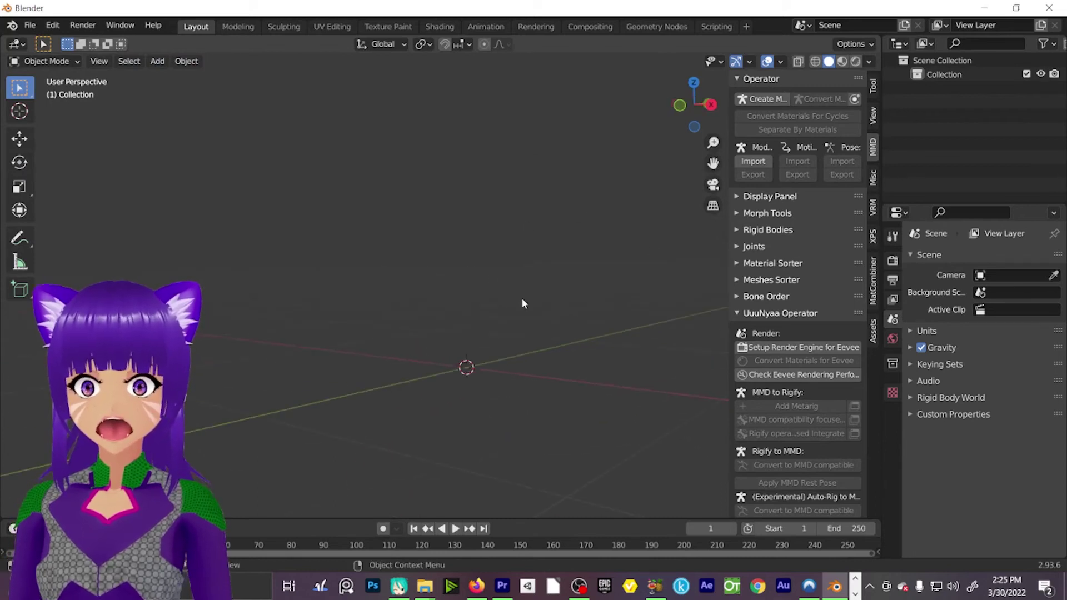
pyautogui.moveTo(523, 313); pyautogui.dragTo(526, 374, button='middle')
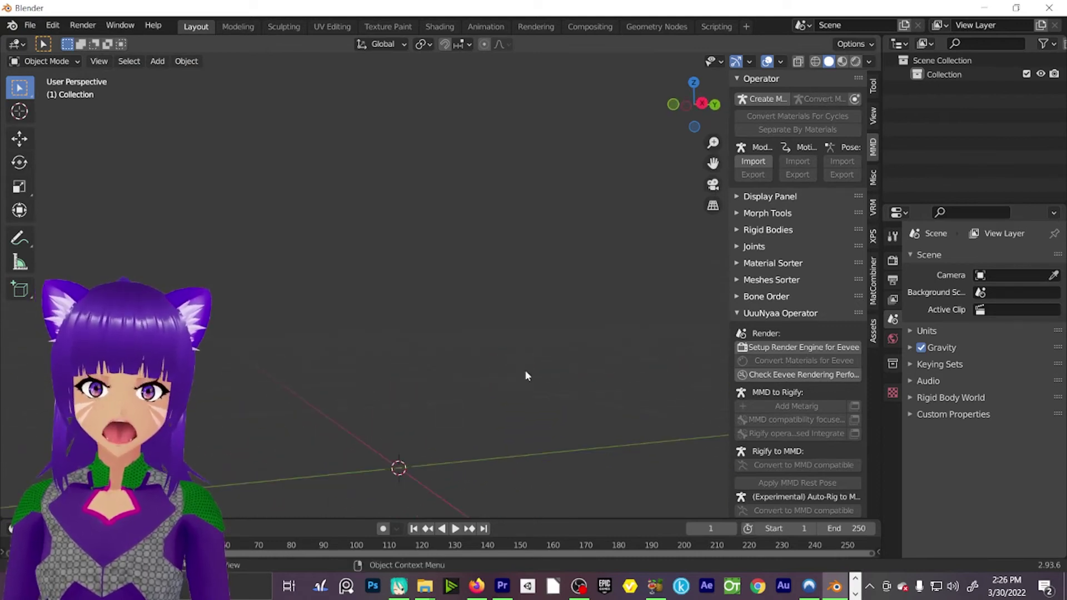
pyautogui.click(762, 162)
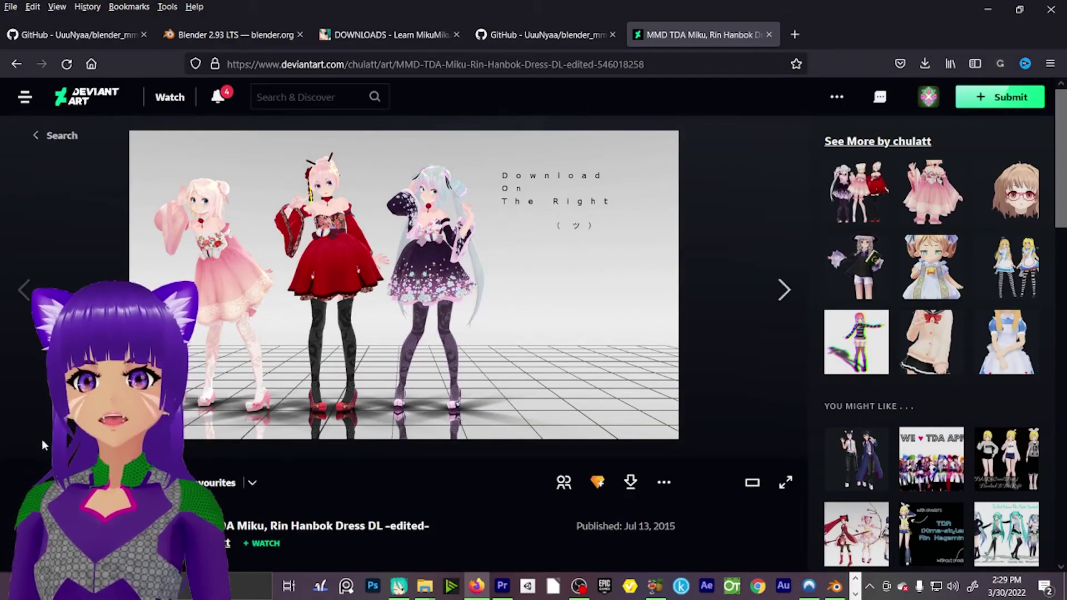
# Step: Browse DeviantArt to the TDA Miku Doll (A.M.R) v2 download page, then minimize the browser
pyautogui.scroll(-10, 442, 334)
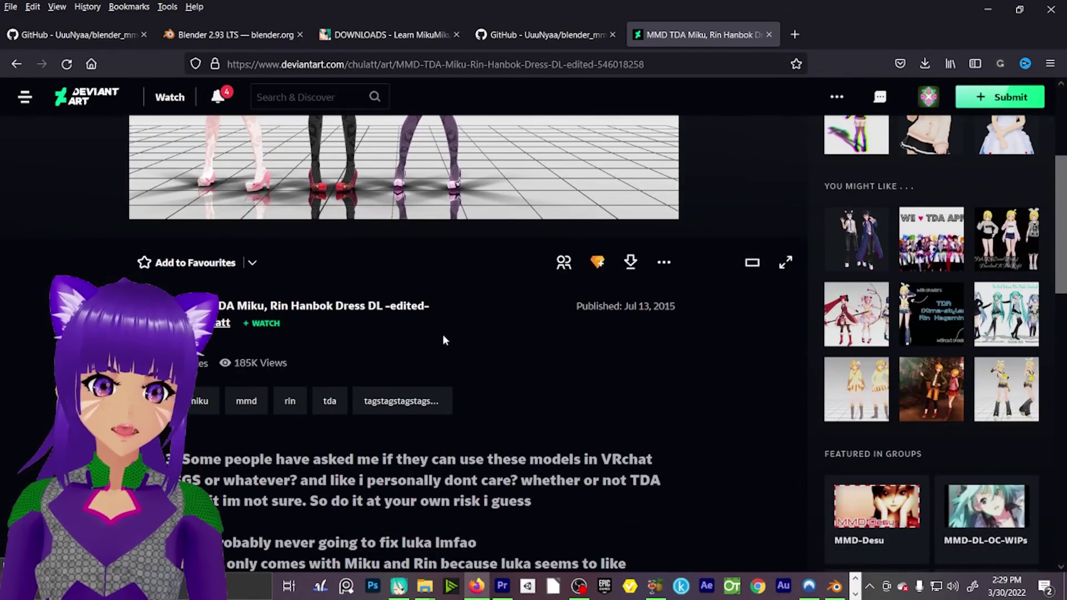
pyautogui.scroll(-10, 523, 386)
pyautogui.scroll(20, 523, 386)
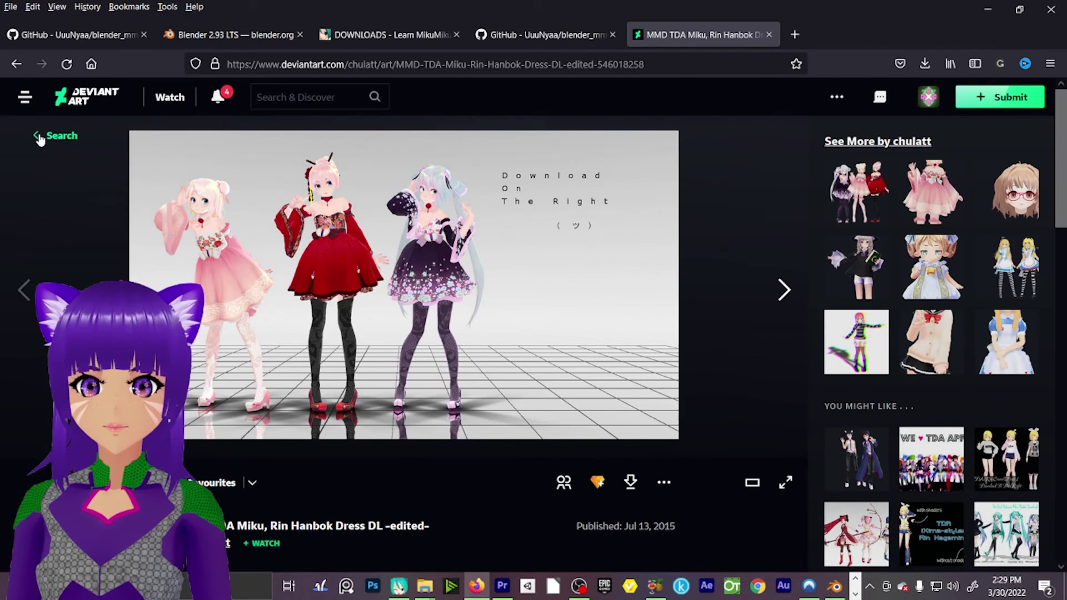
pyautogui.click(40, 135)
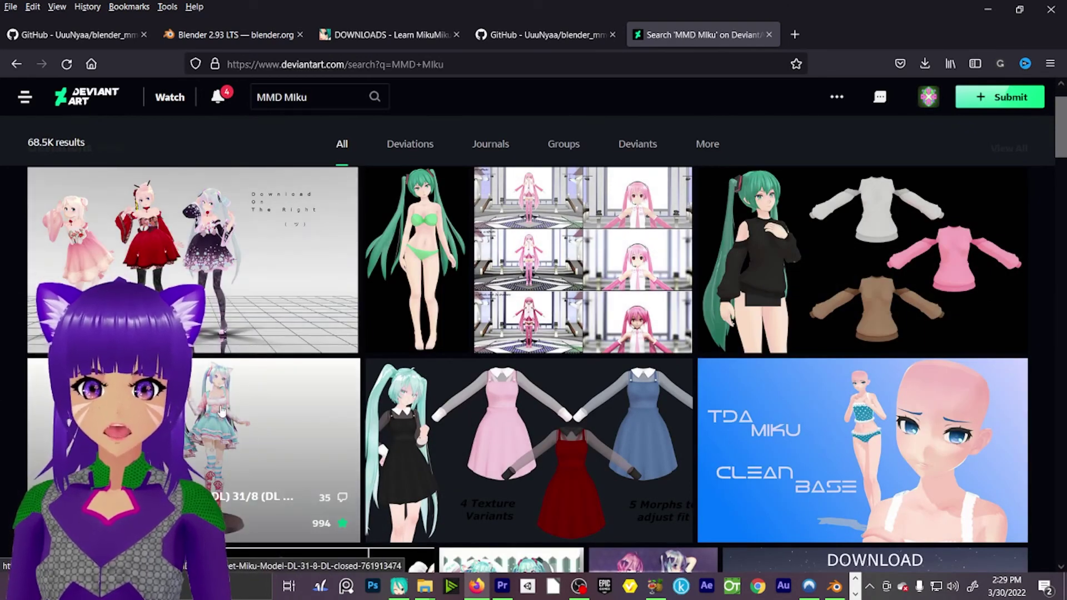
pyautogui.scroll(-5, 222, 411)
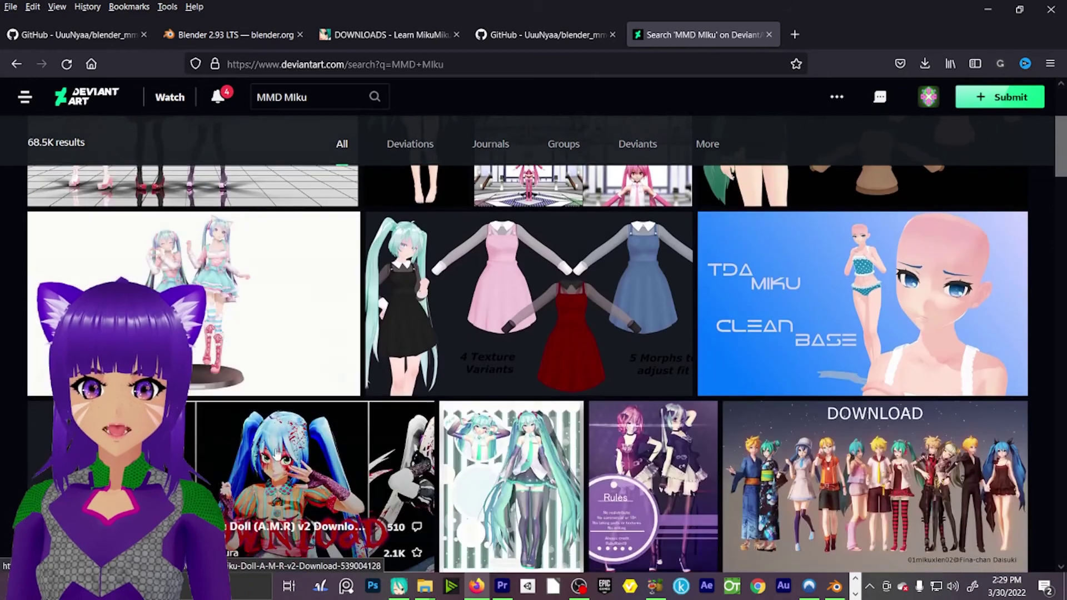
pyautogui.click(221, 411)
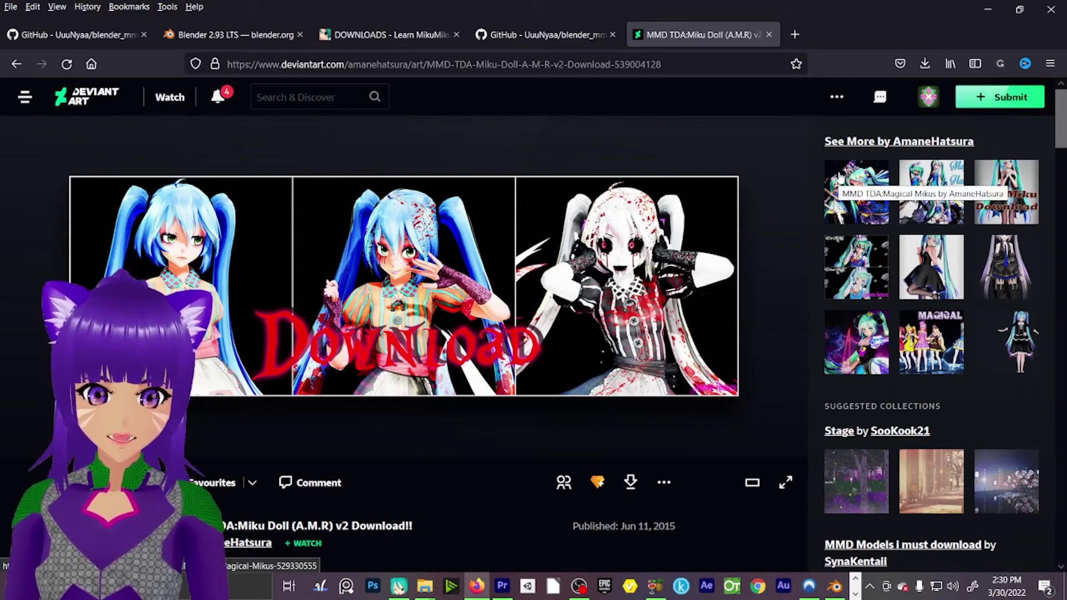
pyautogui.scroll(-2, 526, 439)
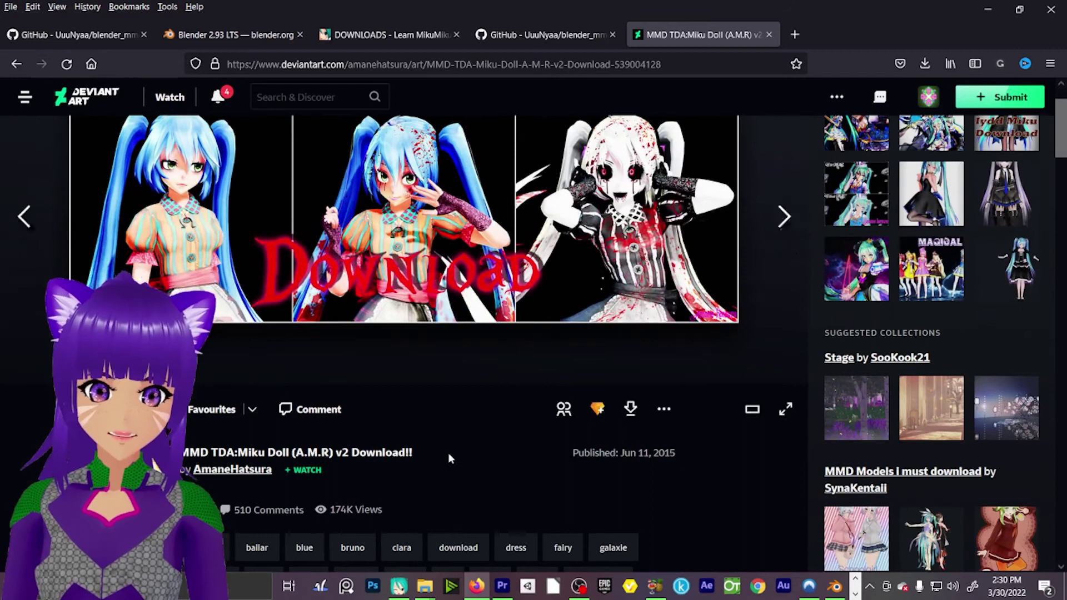
pyautogui.scroll(2, 497, 501)
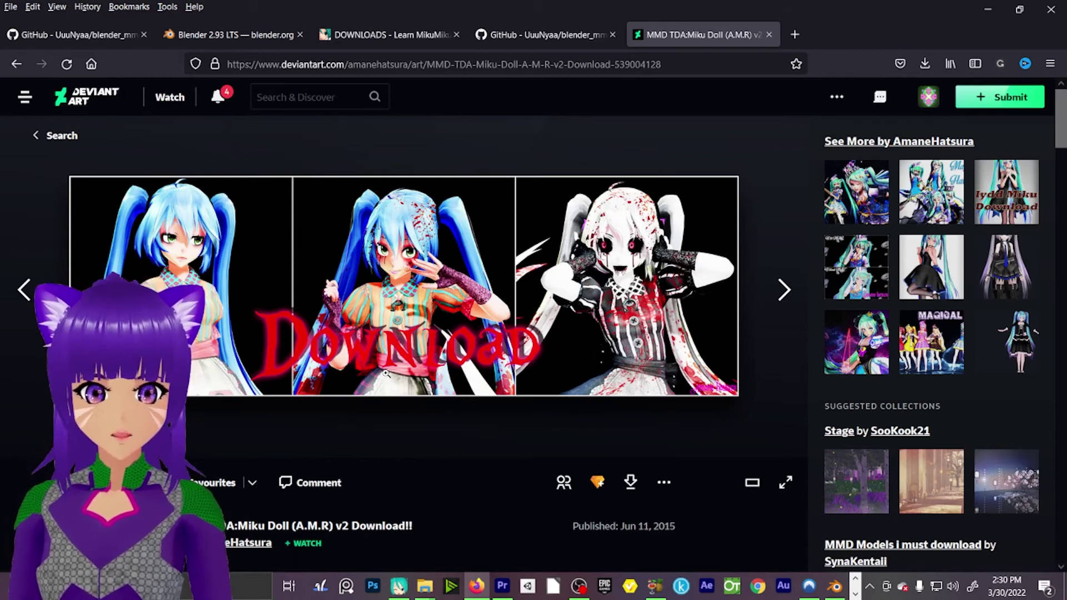
pyautogui.click(976, 9)
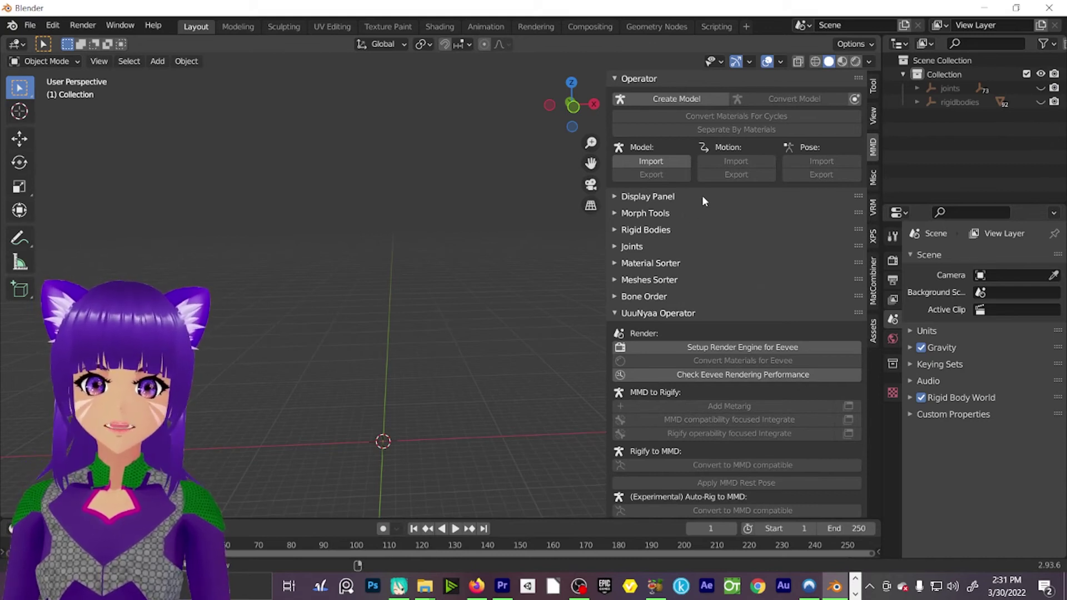
# Step: Import TK-Edit_Append_miku_Ver1.03_EarScaleChange.pmx via MMD Model Import and view its head from the side
pyautogui.click(651, 82)
pyautogui.click(616, 78)
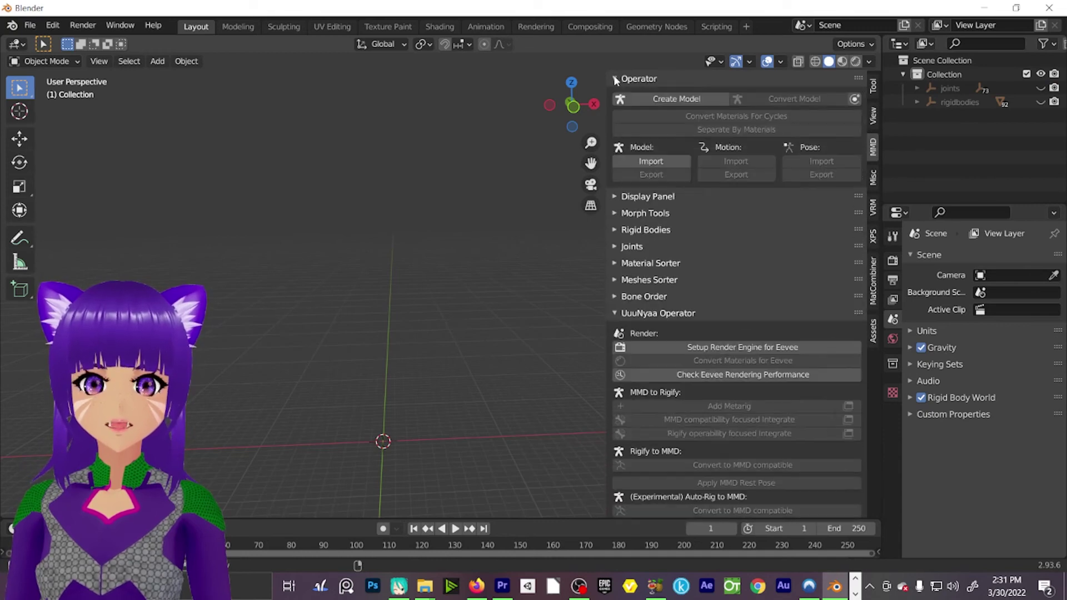
pyautogui.click(652, 161)
pyautogui.doubleClick(485, 198)
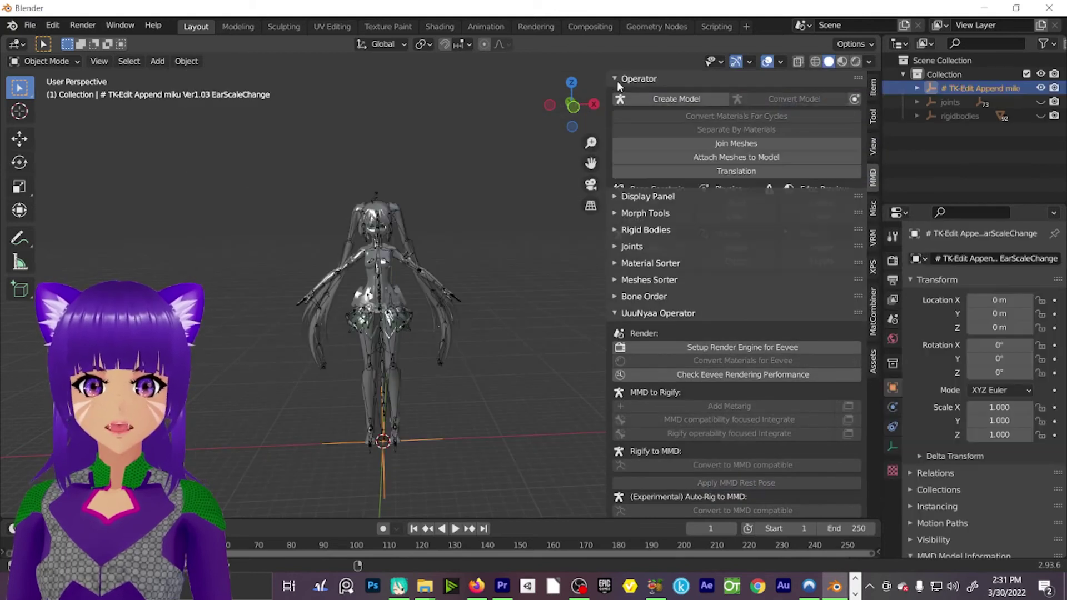
pyautogui.click(613, 78)
pyautogui.scroll(6, 443, 344)
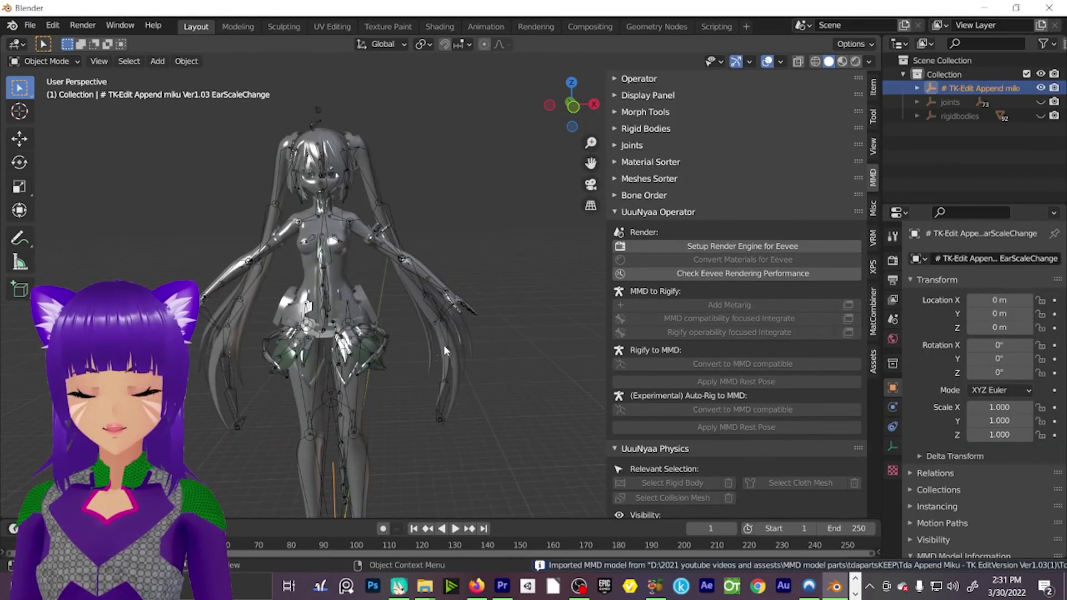
pyautogui.scroll(-3, 525, 185)
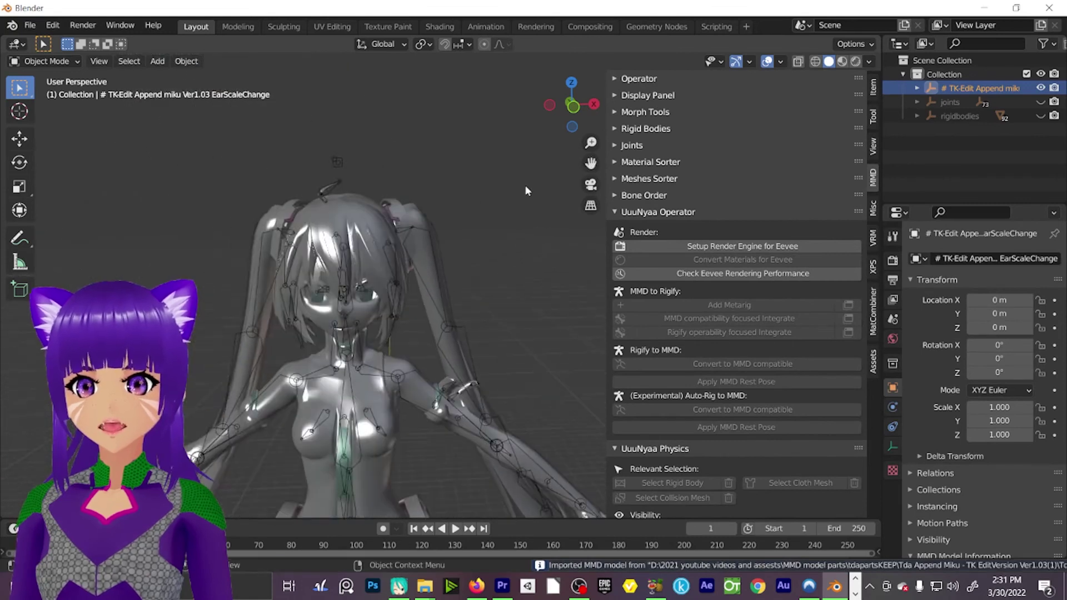
pyautogui.moveTo(525, 185); pyautogui.dragTo(496, 186, button='middle')
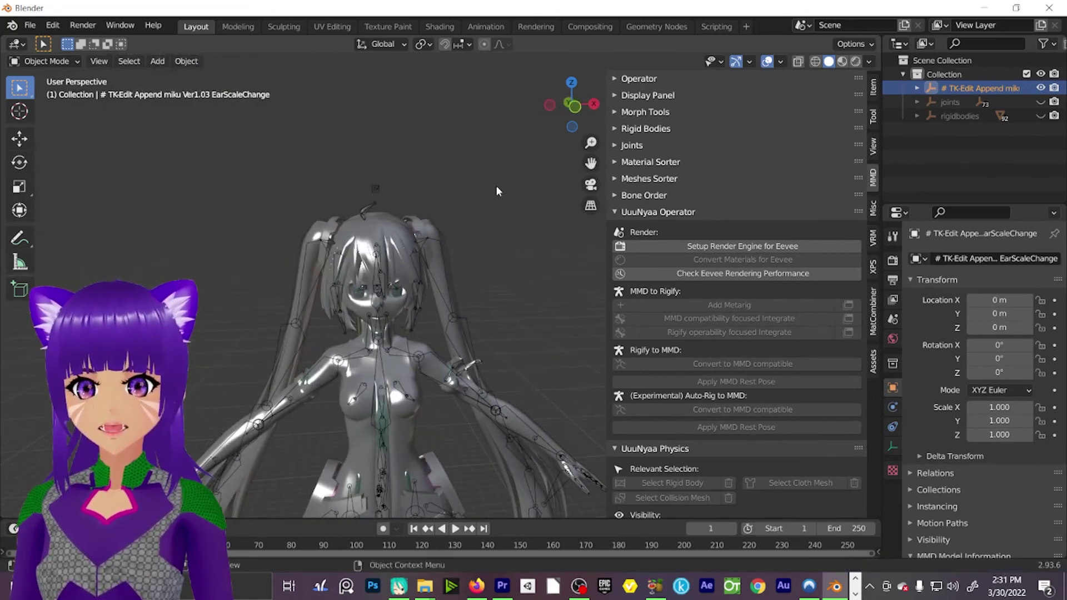
# Step: Toggle the viewport overlays off and back on
pyautogui.click(767, 61)
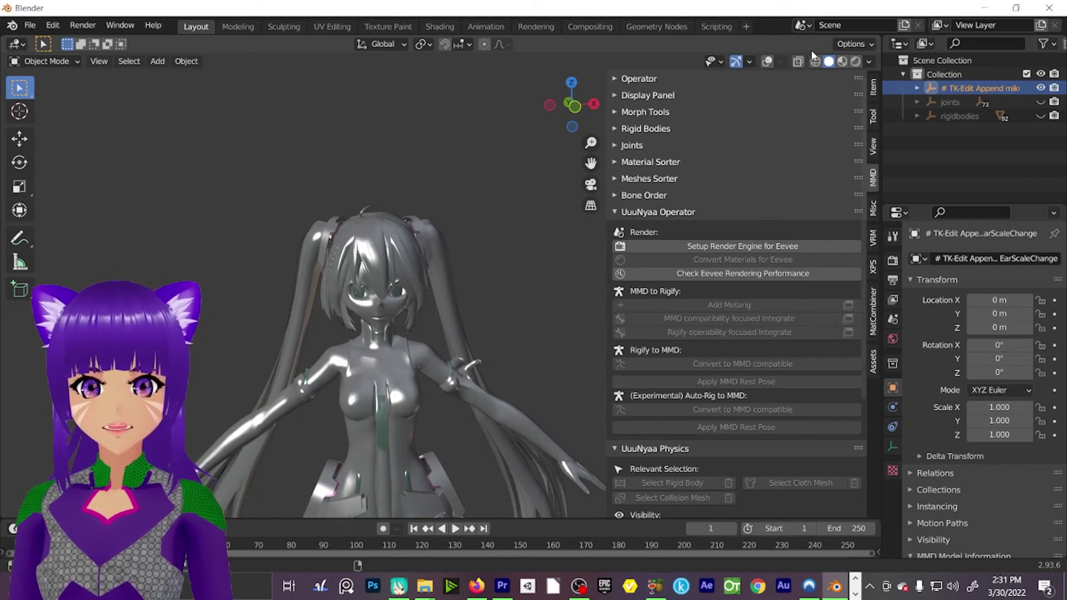
pyautogui.click(767, 61)
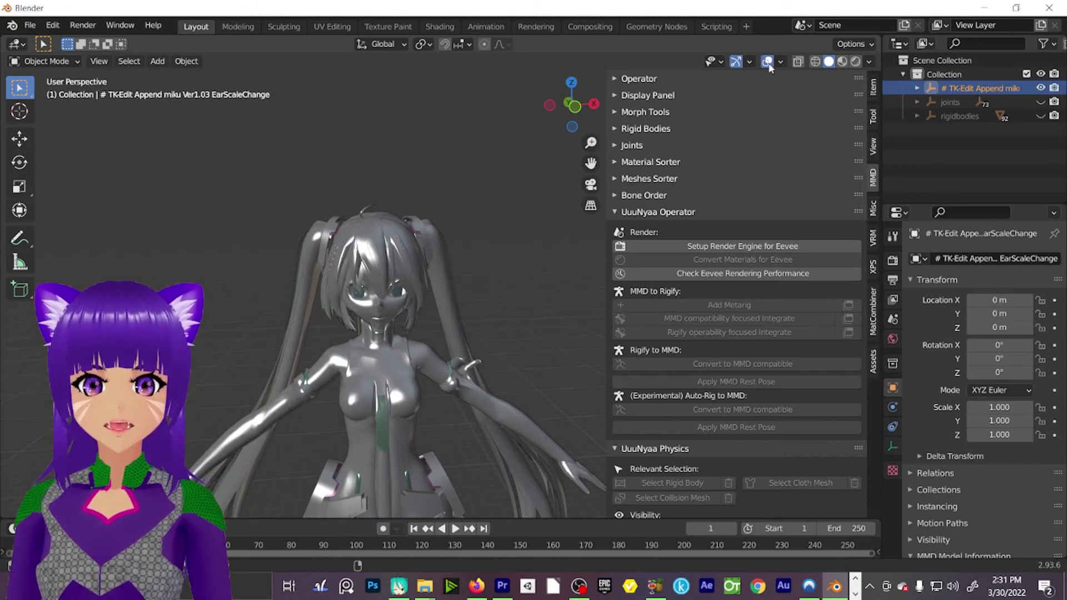
pyautogui.click(767, 61)
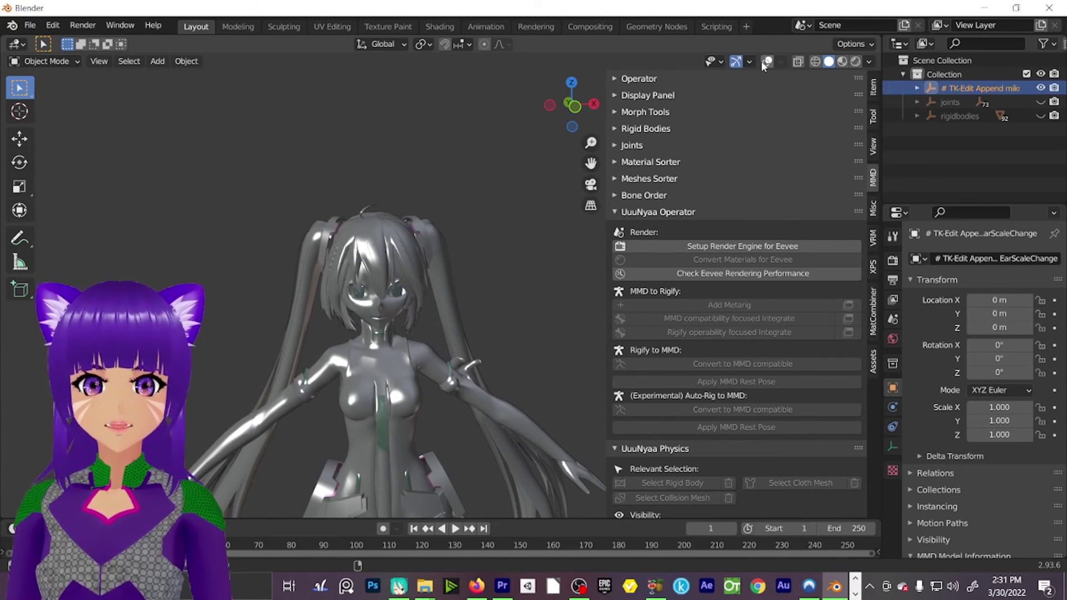
pyautogui.scroll(3, 371, 340)
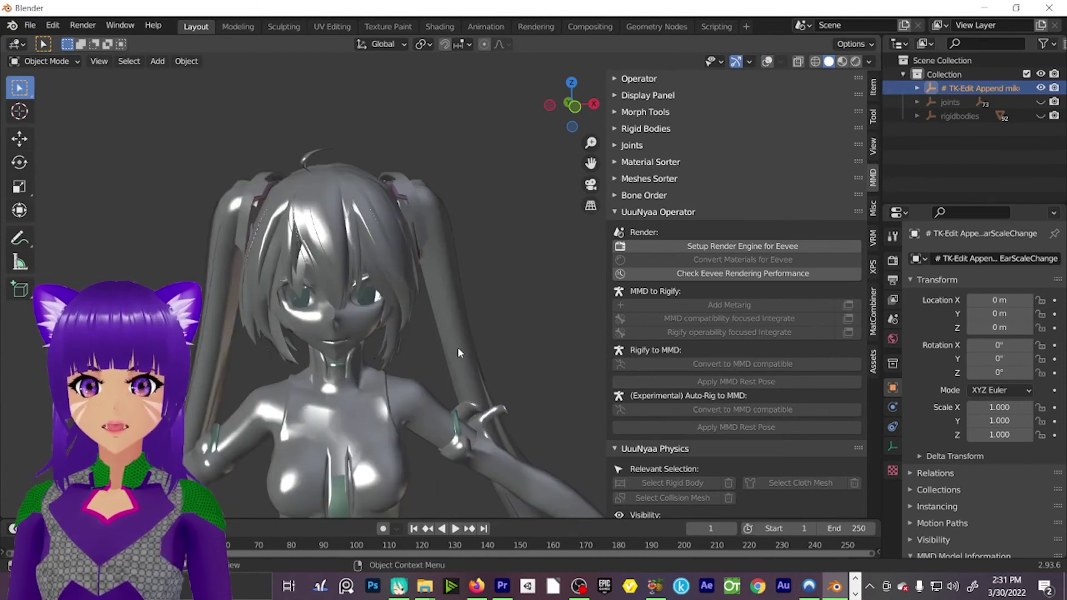
pyautogui.click(767, 61)
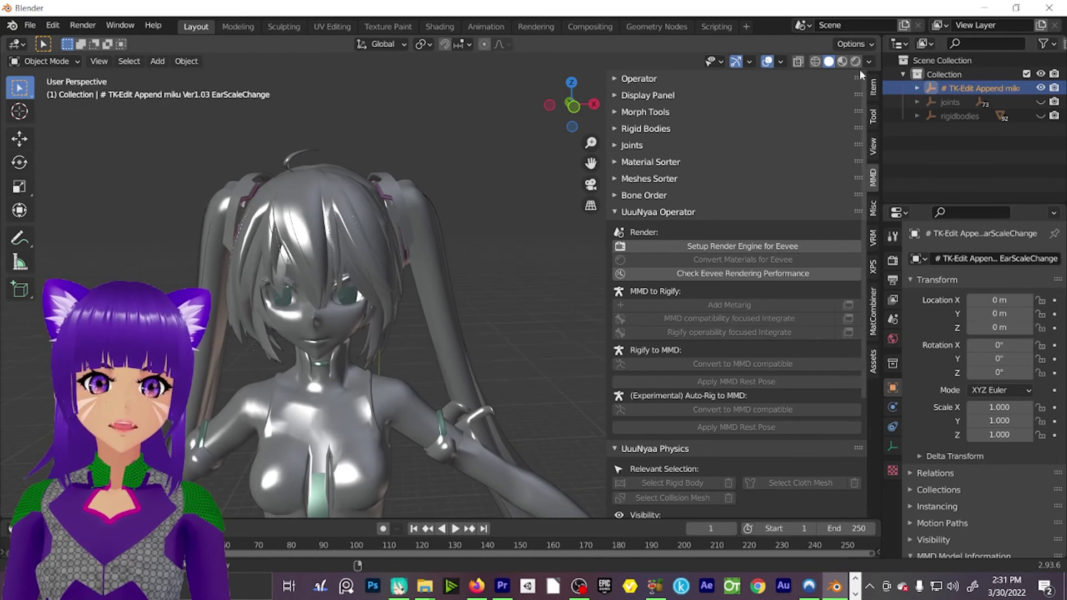
# Step: Expand the model and its armature in the outliner, then switch to Material Preview shading
pyautogui.click(917, 89)
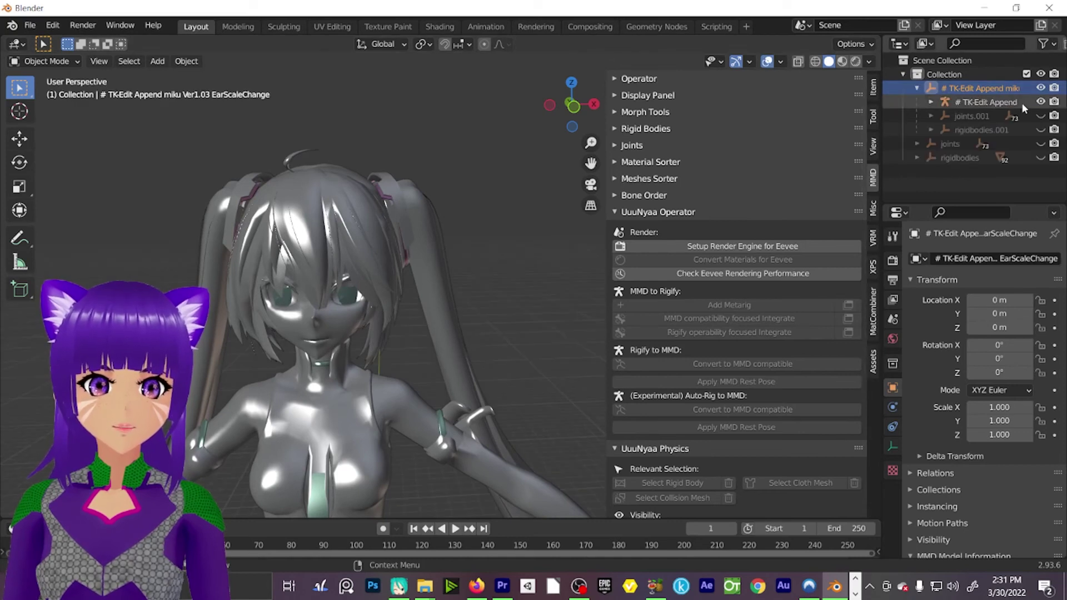
pyautogui.click(931, 102)
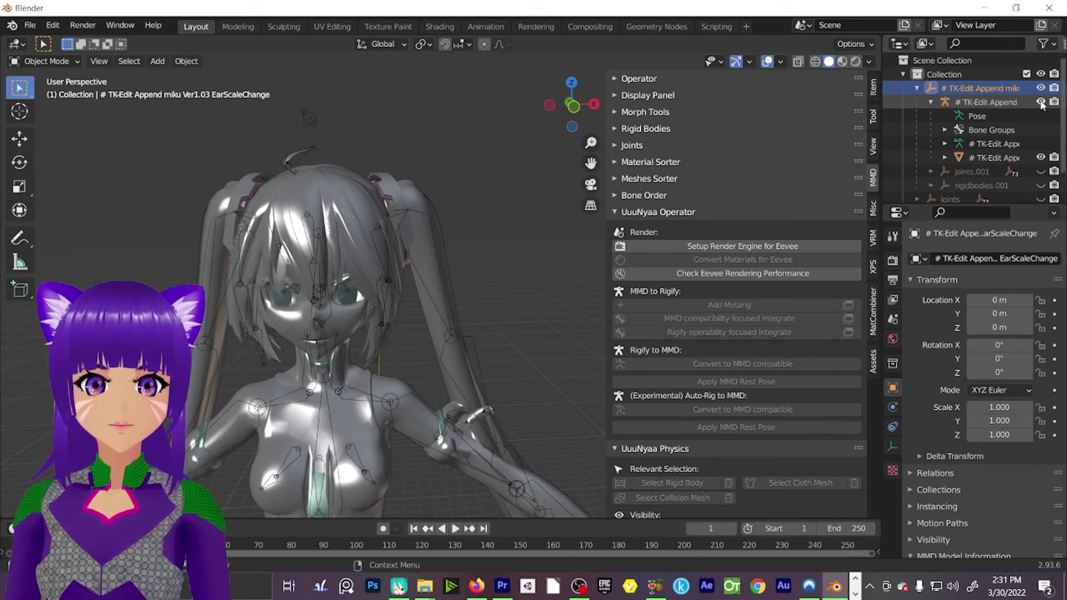
pyautogui.scroll(-5, 462, 221)
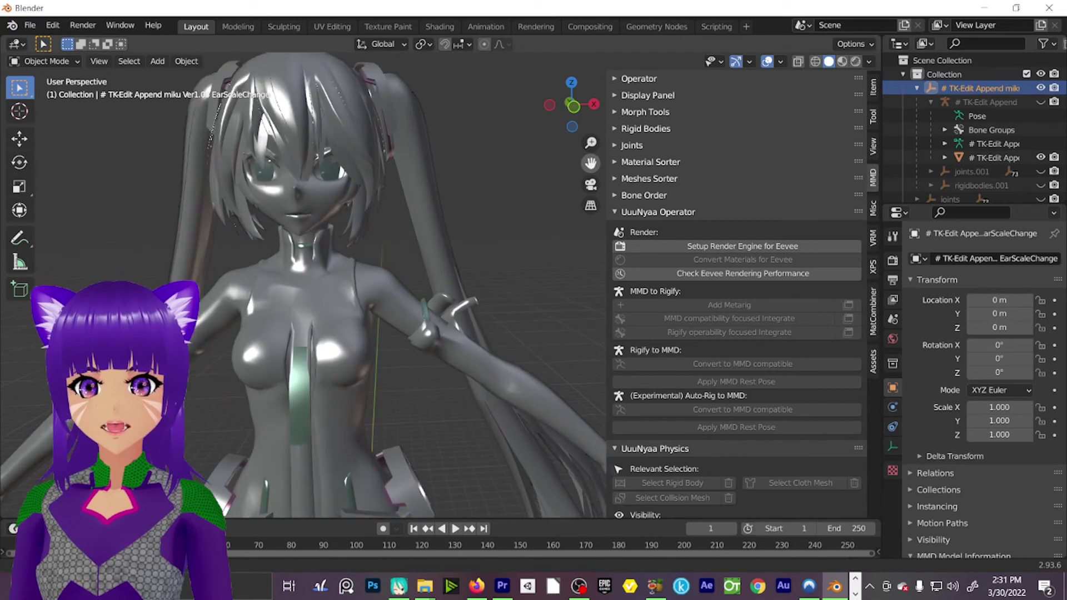
pyautogui.moveTo(461, 221); pyautogui.dragTo(424, 269, button='middle')
pyautogui.scroll(3, 424, 269)
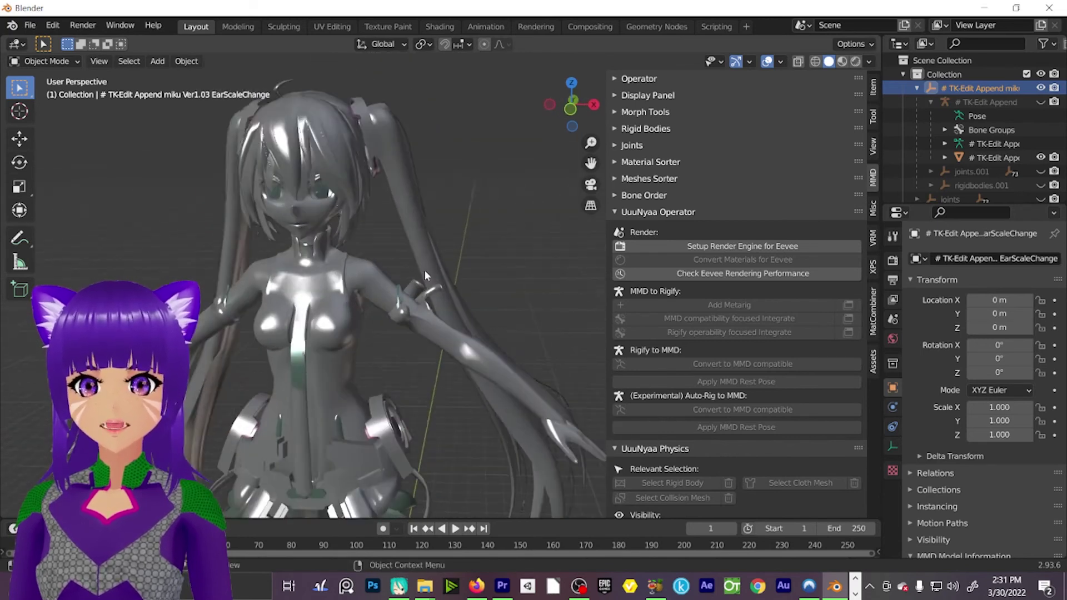
pyautogui.click(843, 63)
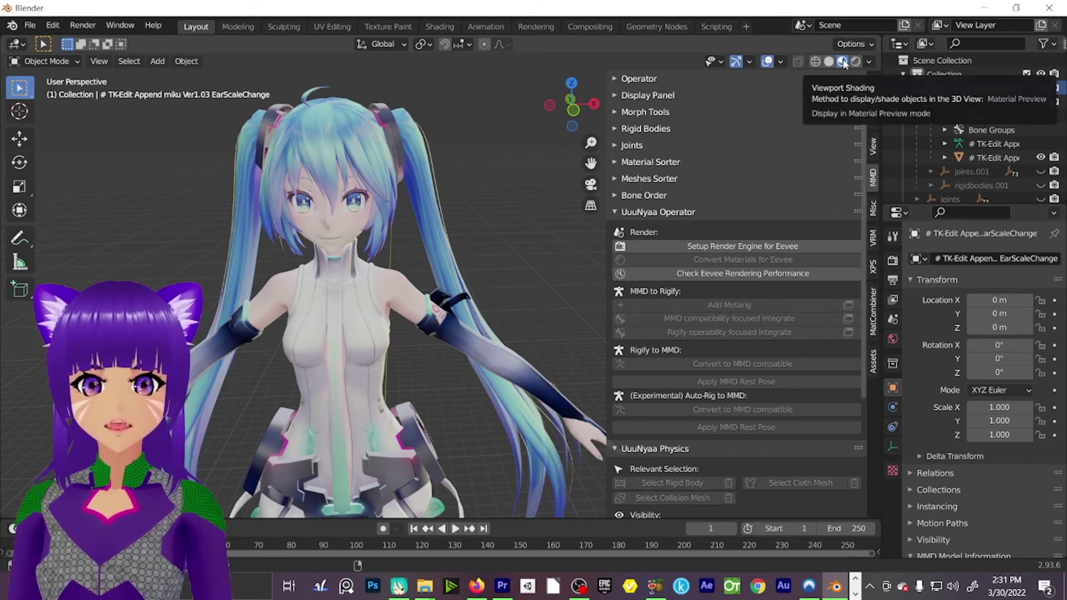
# Step: Try Wireframe, Solid, Material Preview and Rendered shading on the model
pyautogui.click(816, 62)
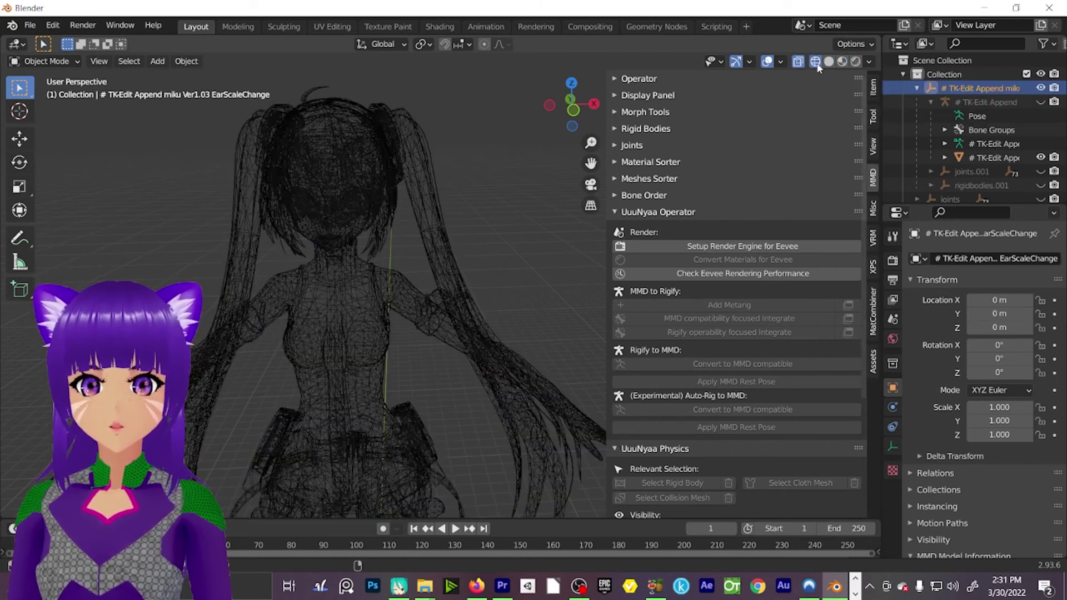
pyautogui.click(827, 62)
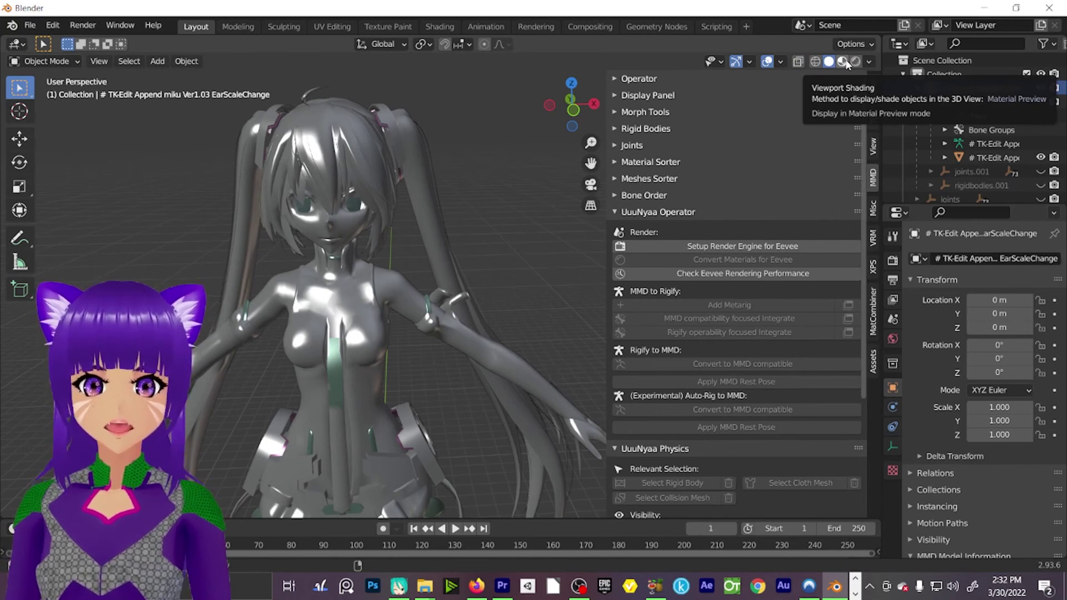
pyautogui.click(842, 61)
pyautogui.moveTo(370, 309)
pyautogui.mouseDown(button='middle')
pyautogui.moveTo(342, 265)
pyautogui.moveTo(254, 259)
pyautogui.moveTo(389, 244)
pyautogui.mouseUp(button='middle')
pyautogui.click(856, 61)
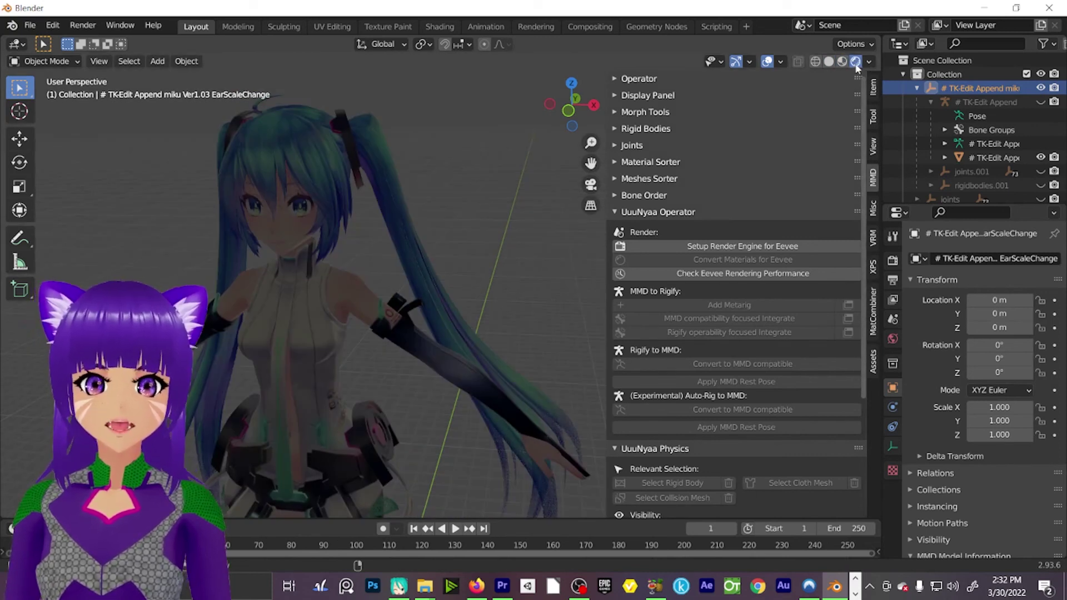
# Step: Return to Material Preview shading and orbit back to a front view of Miku
pyautogui.click(843, 62)
pyautogui.scroll(2, 398, 252)
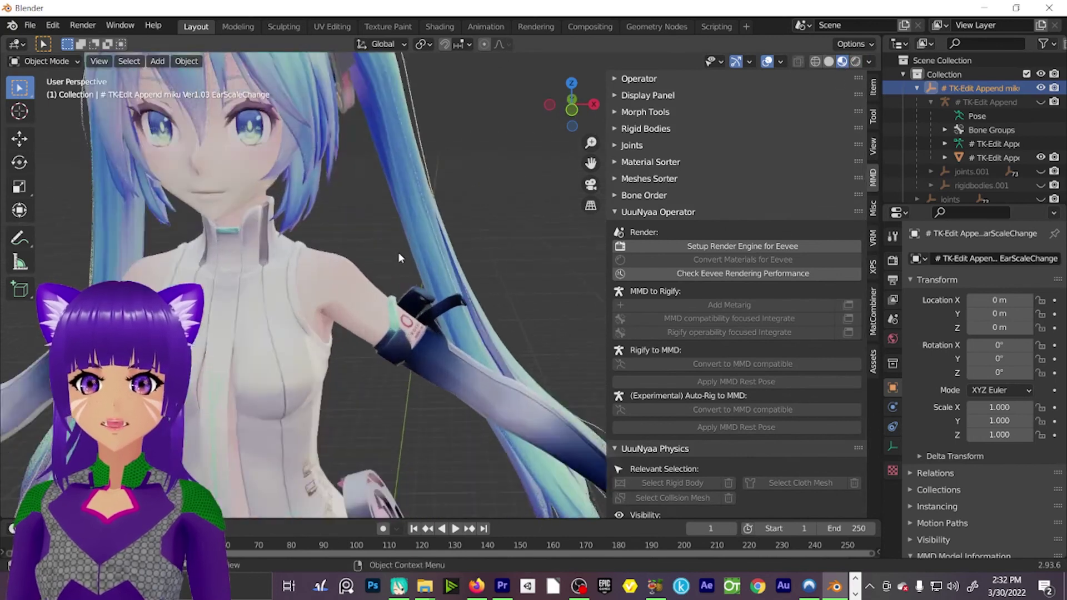
pyautogui.scroll(-2, 406, 258)
pyautogui.scroll(2, 412, 263)
pyautogui.moveTo(456, 259); pyautogui.dragTo(493, 258, button='middle')
pyautogui.scroll(-4, 445, 289)
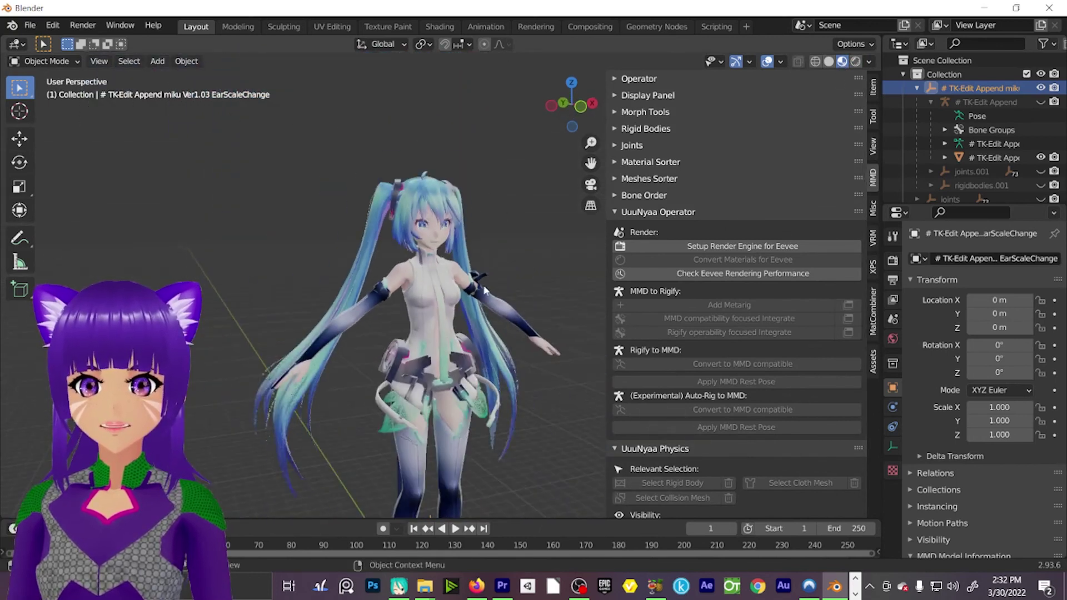
pyautogui.moveTo(402, 340); pyautogui.dragTo(415, 305, button='middle')
pyautogui.scroll(3, 444, 279)
pyautogui.scroll(3, 442, 273)
pyautogui.scroll(-3, 389, 289)
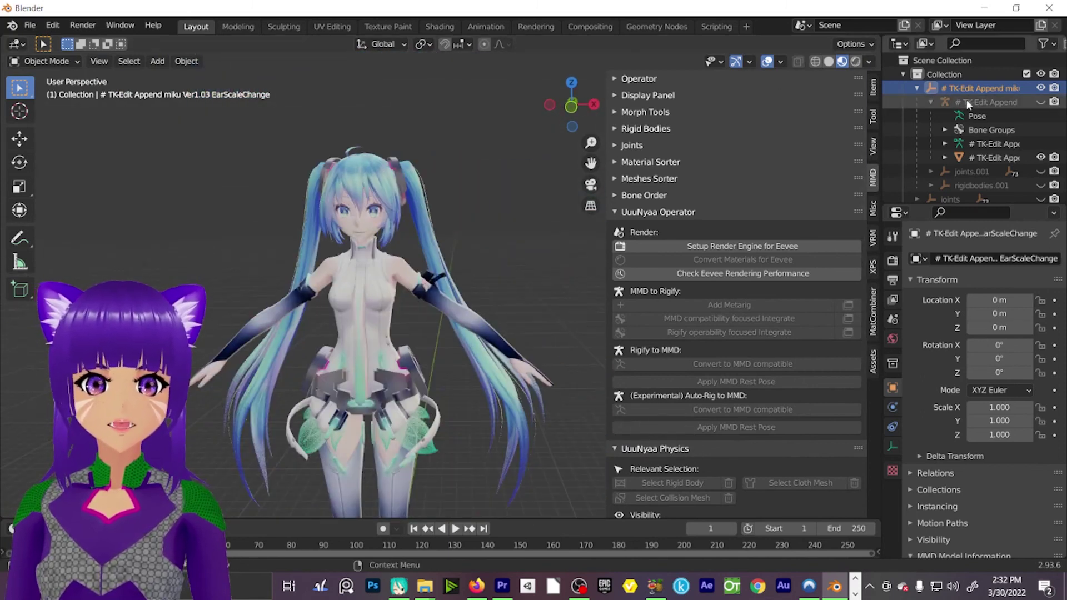
# Step: Unhide the armature, then orbit to view the face and the body's other side
pyautogui.click(1041, 101)
pyautogui.scroll(2, 512, 352)
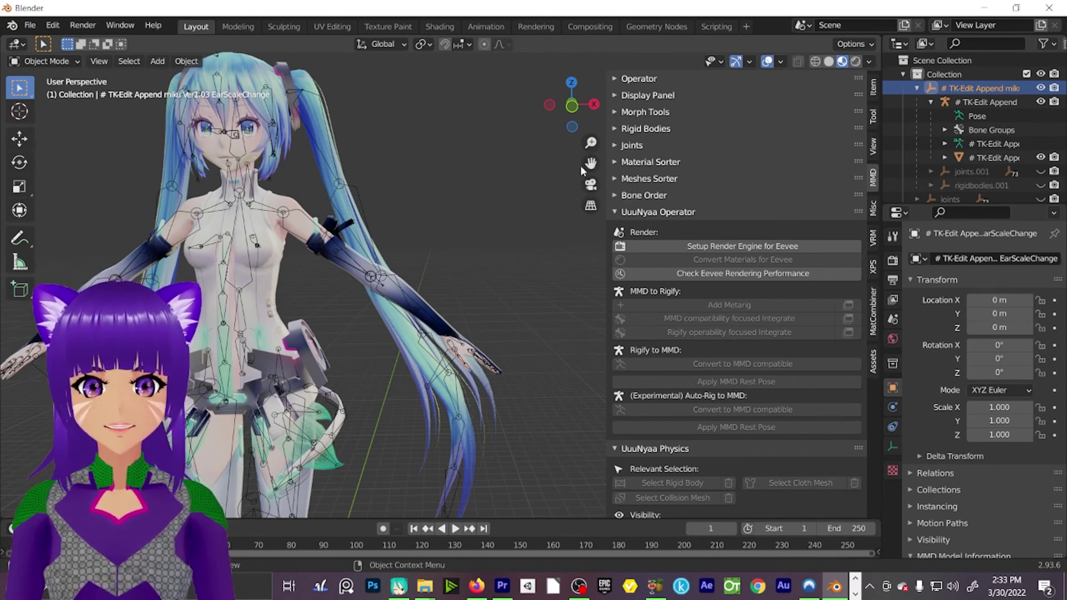
pyautogui.moveTo(580, 165); pyautogui.dragTo(410, 232, button='middle')
pyautogui.scroll(5, 468, 239)
pyautogui.moveTo(596, 168); pyautogui.dragTo(379, 314, button='middle')
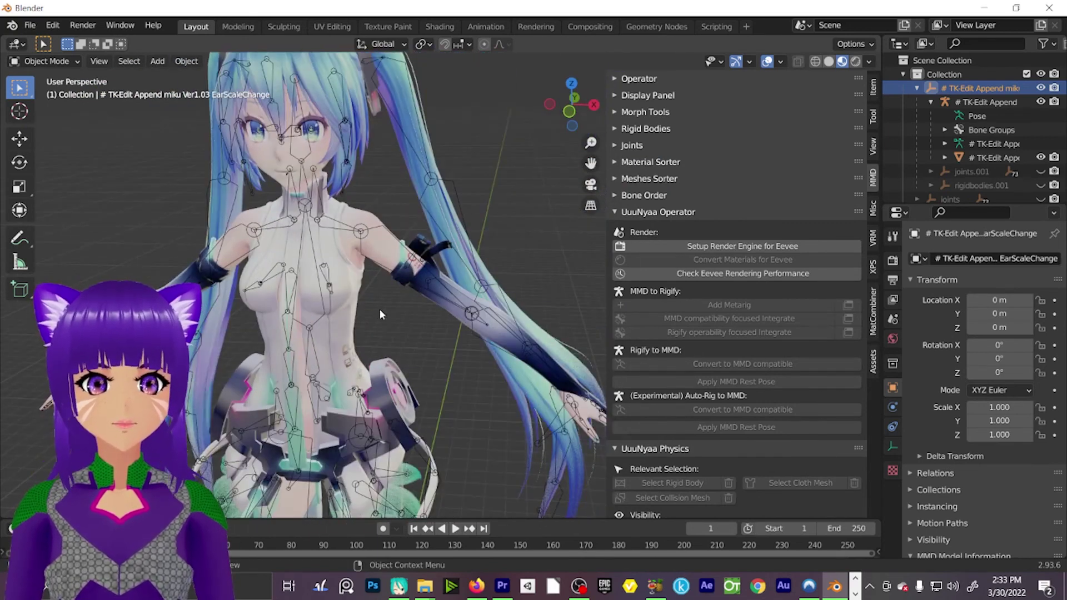